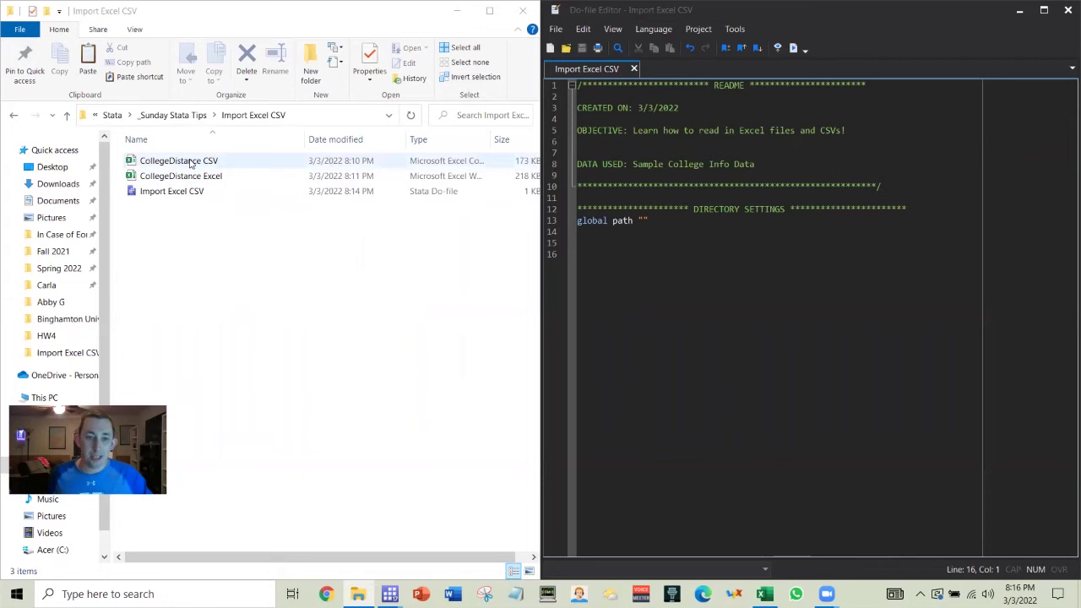
Set the global path to the Import Excel CSV folder path copied from Explorer
left_click(302, 118)
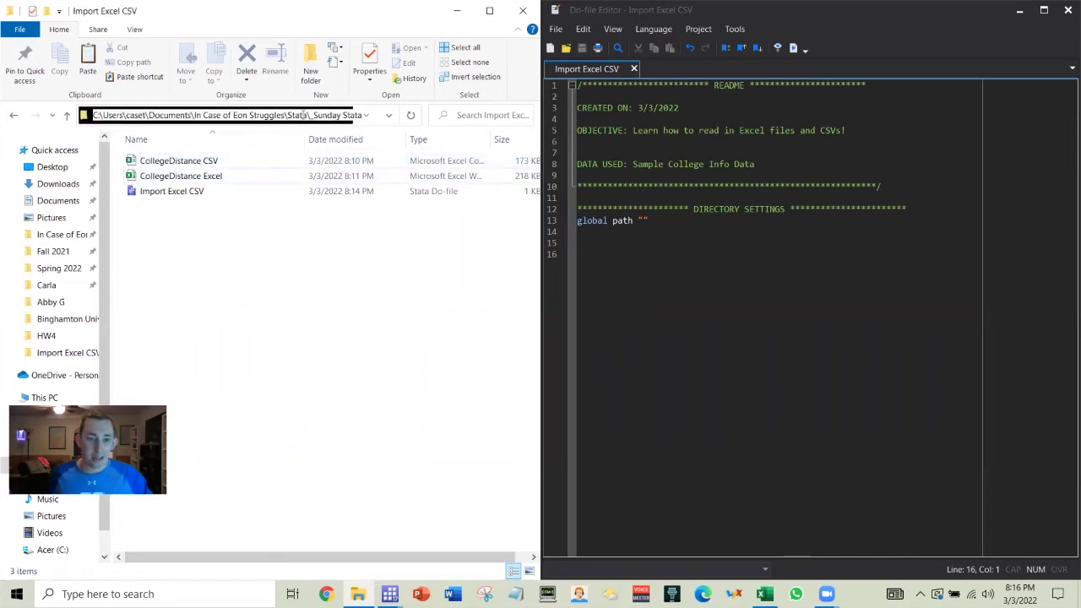
key("ctrl+c")
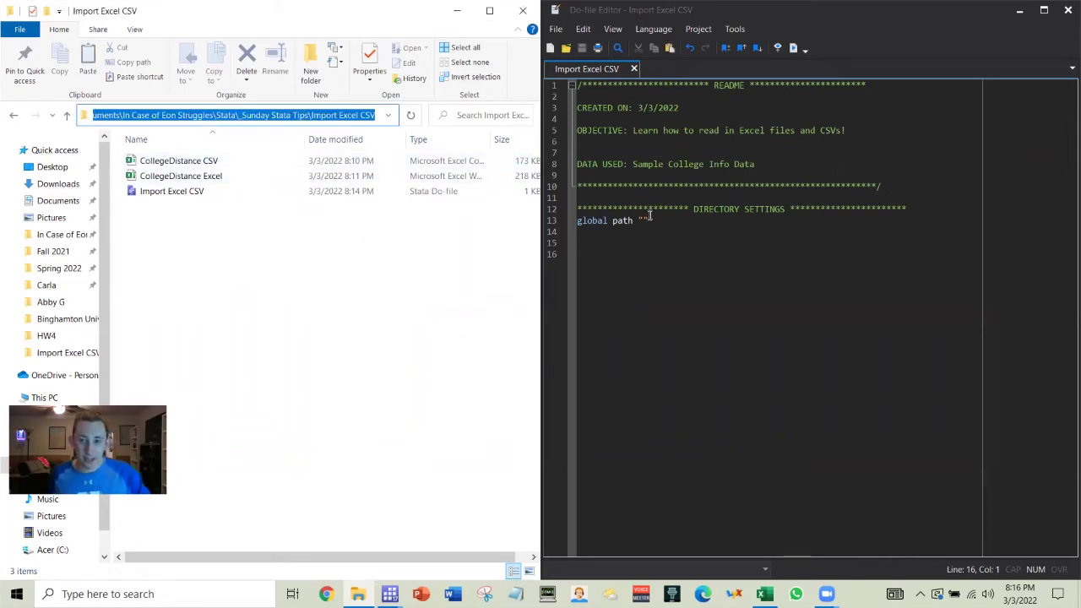
left_click(642, 221)
key("ctrl+v")
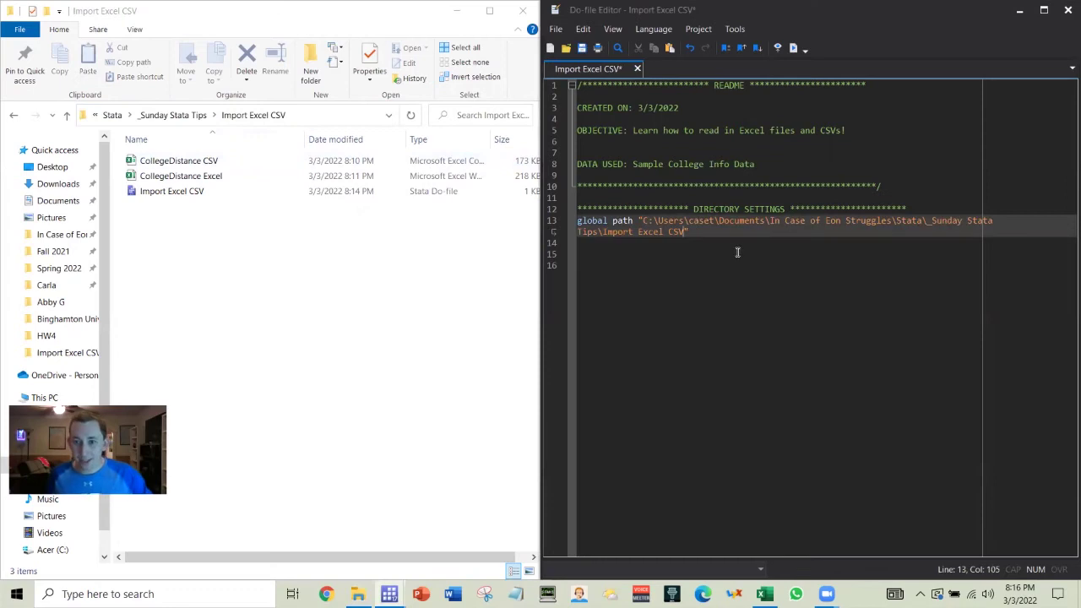
key("Return")
key("Return")
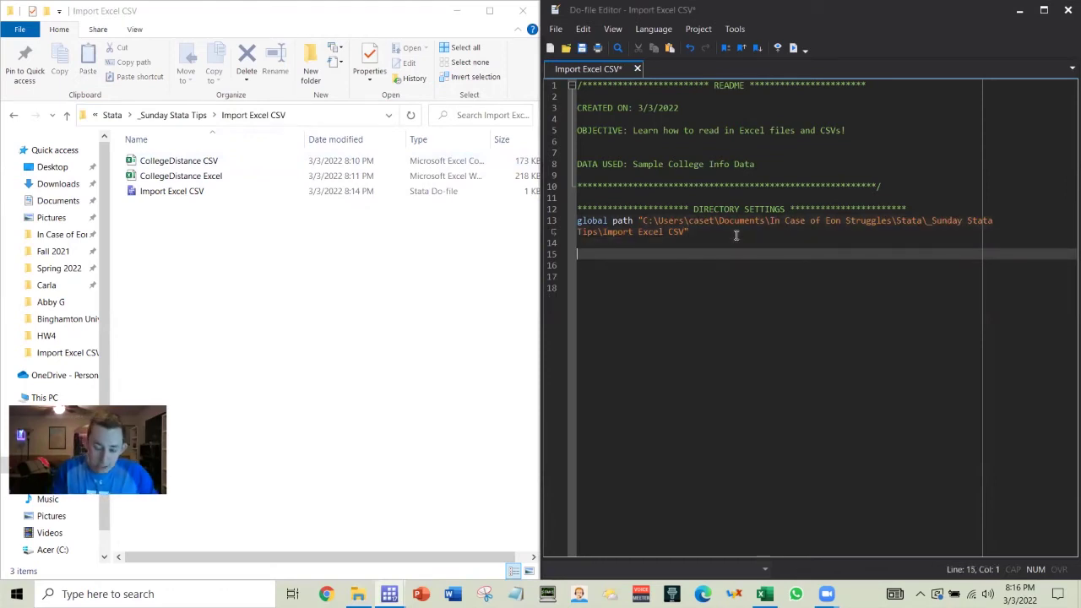
Write import excel using "${path}\CollegeDistance Excel" on line 15
type("i")
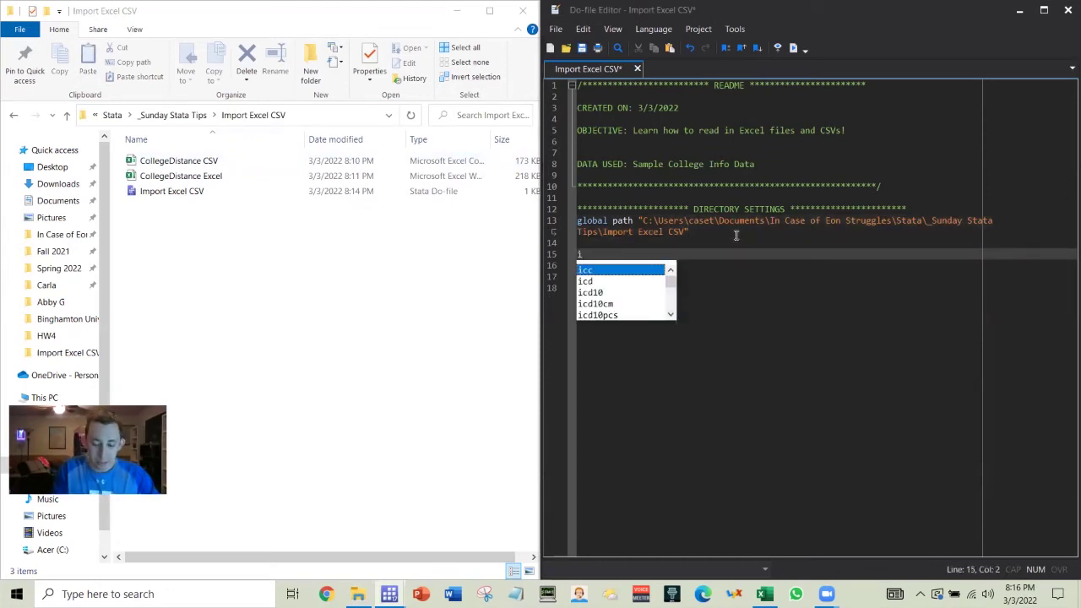
type("mport excel ")
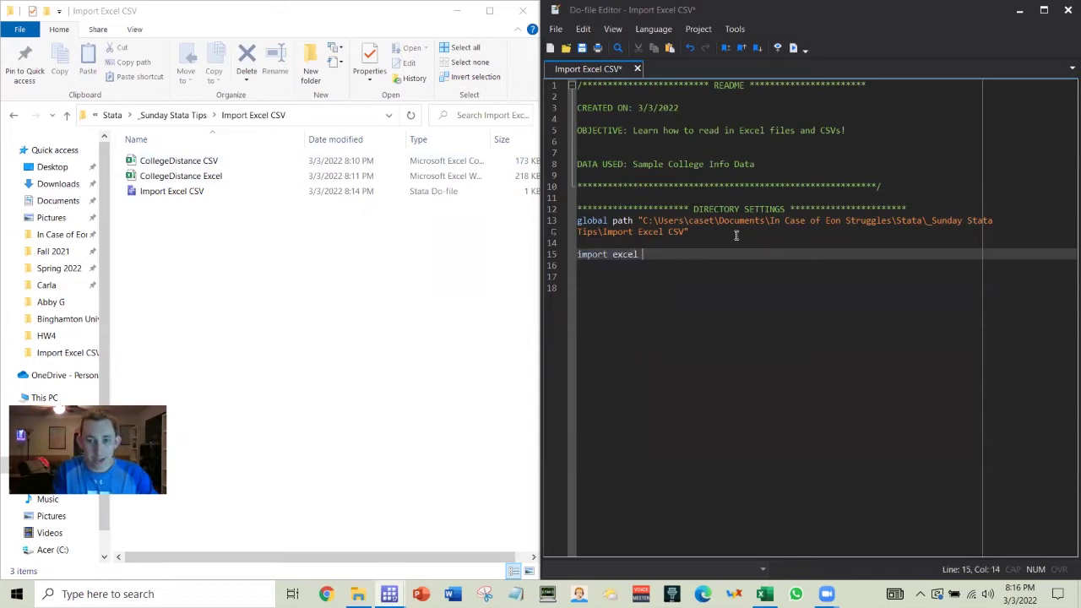
type("using ")
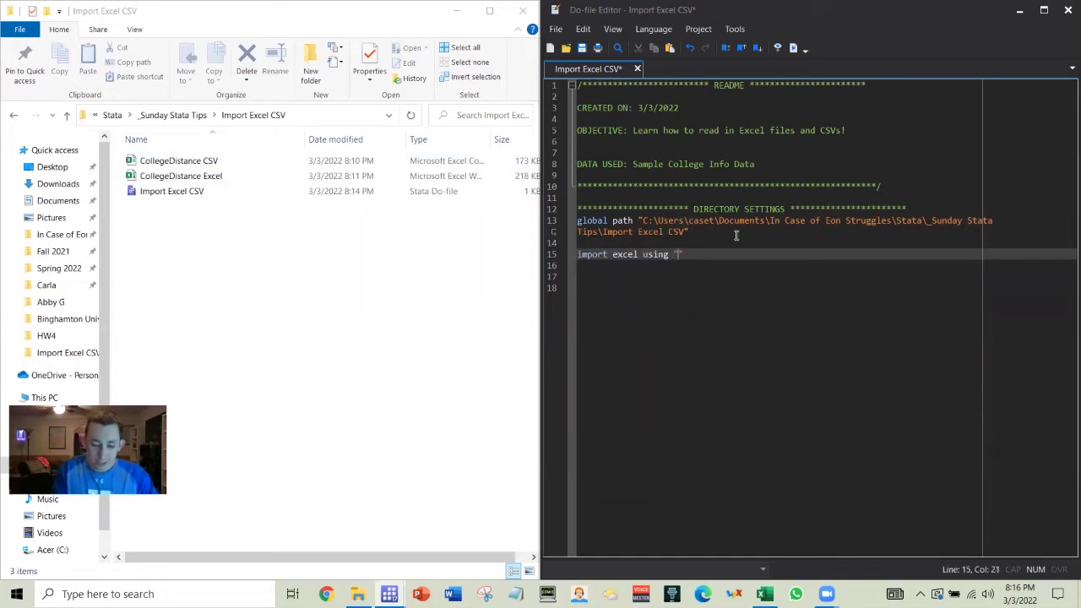
type("\"$")
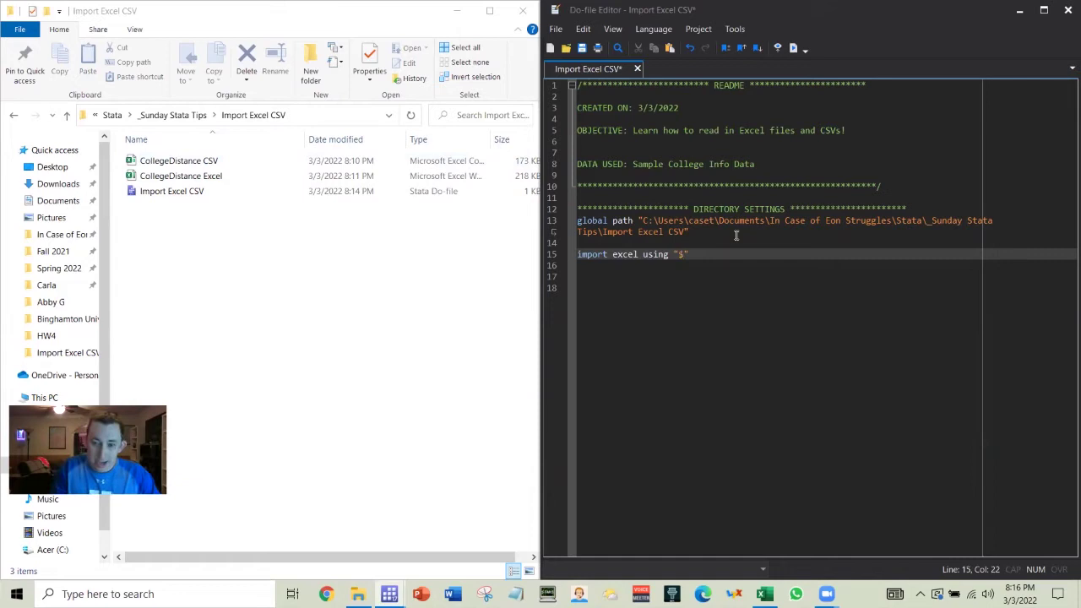
type("{path")
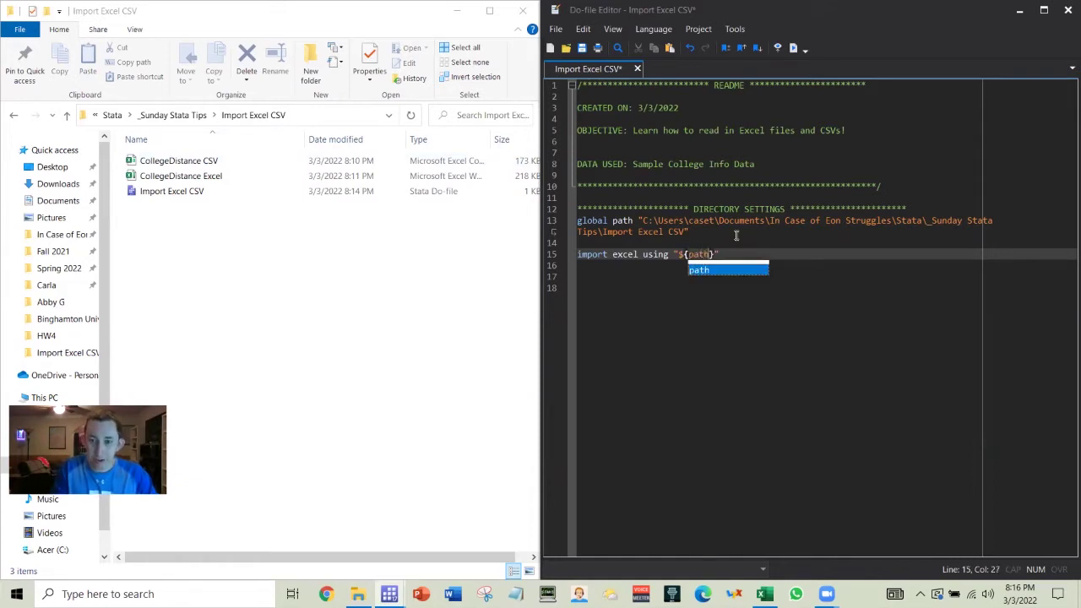
type("}\\")
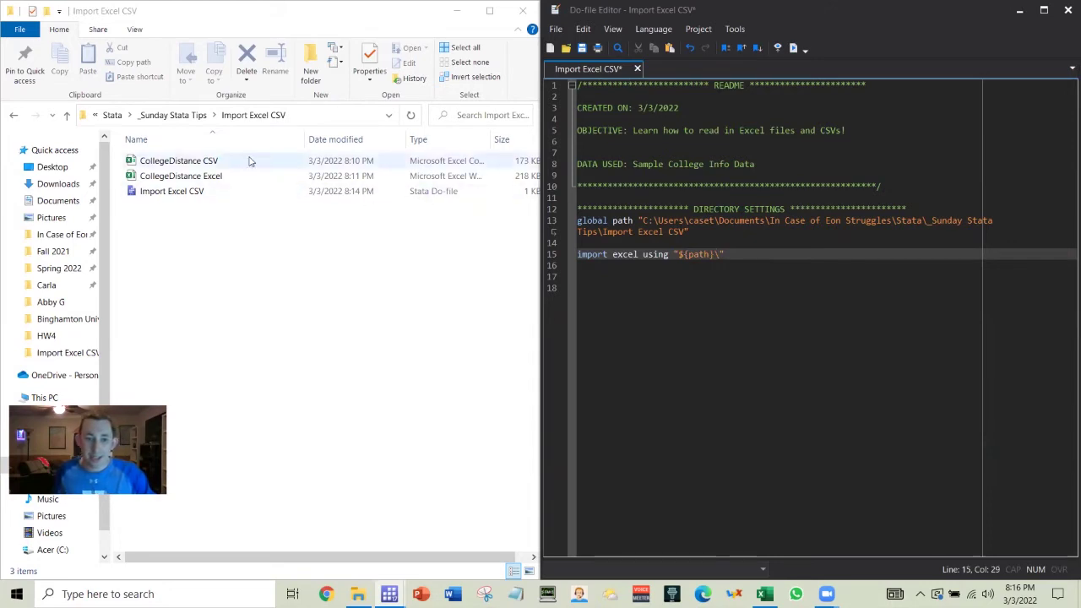
left_click(227, 177)
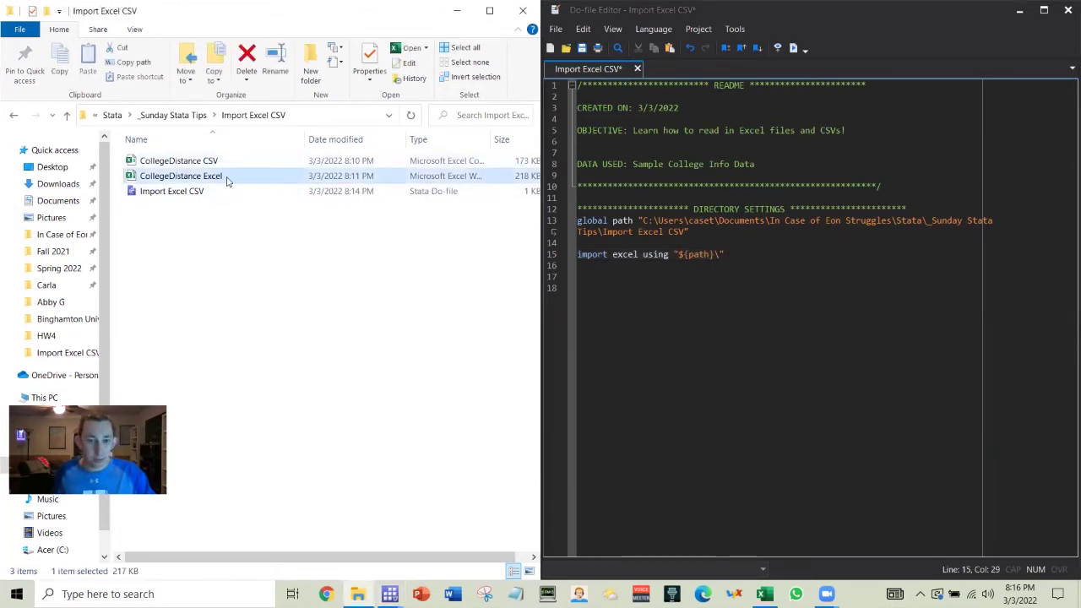
left_click(226, 178)
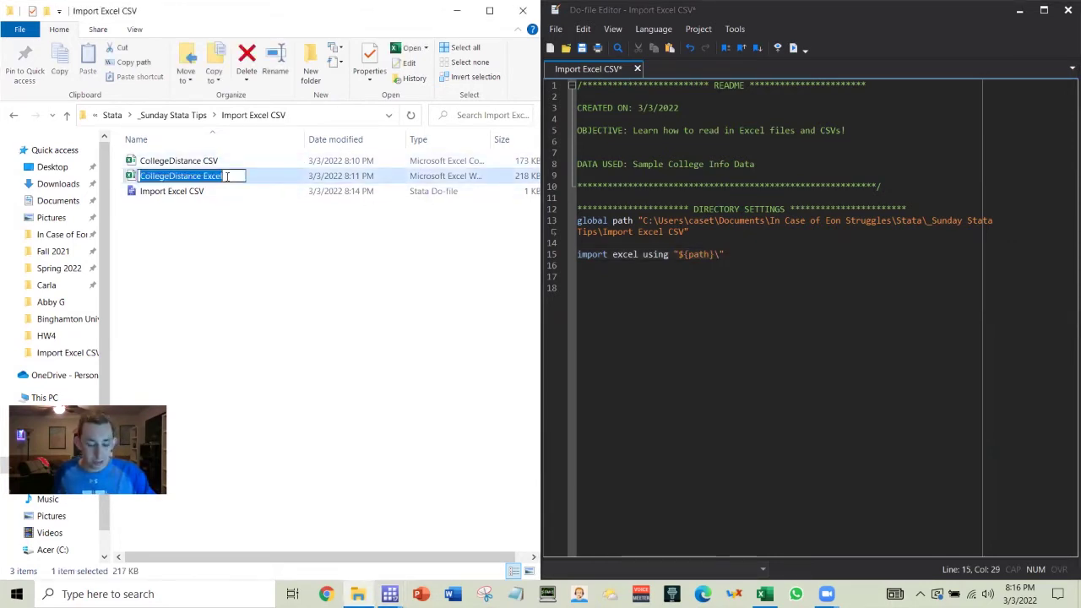
left_click(722, 255)
key("ctrl+v")
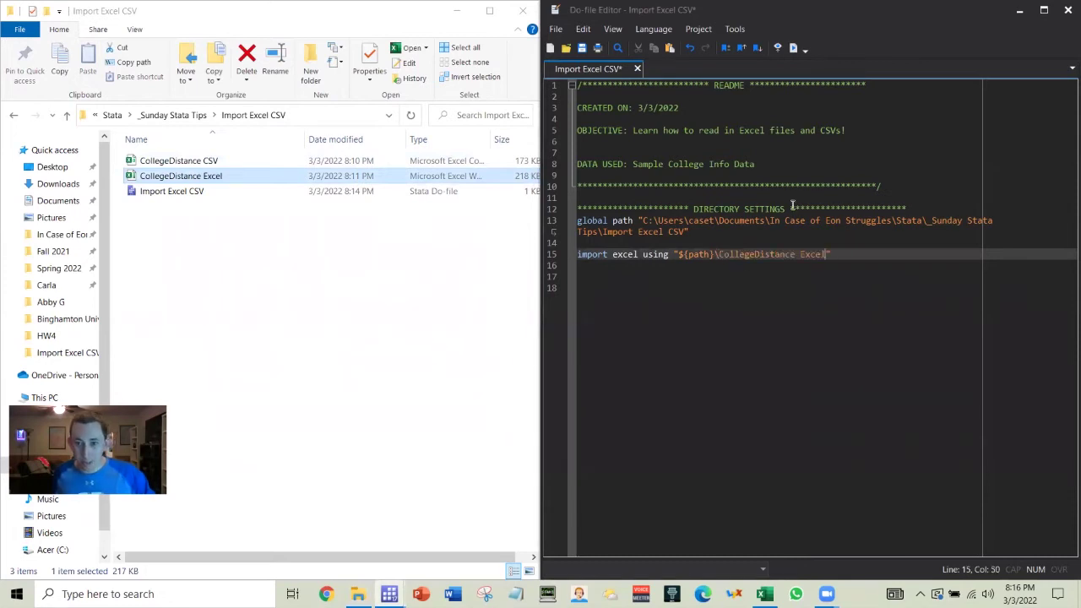
left_click(457, 11)
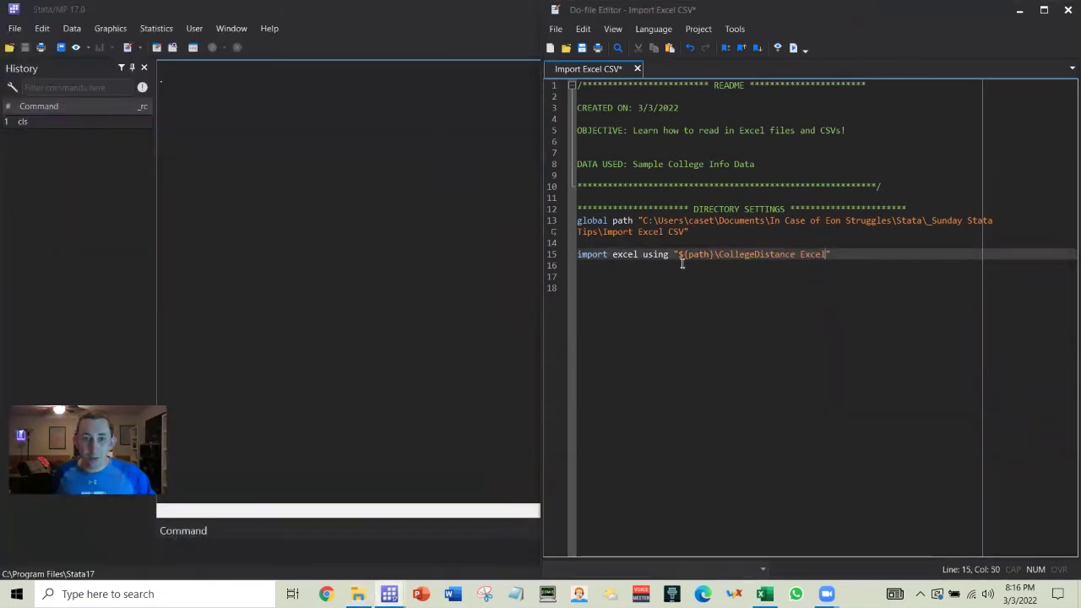
Run the do-file and browse the data, which shows 0 variables loaded
left_click(849, 281)
key("ctrl+d")
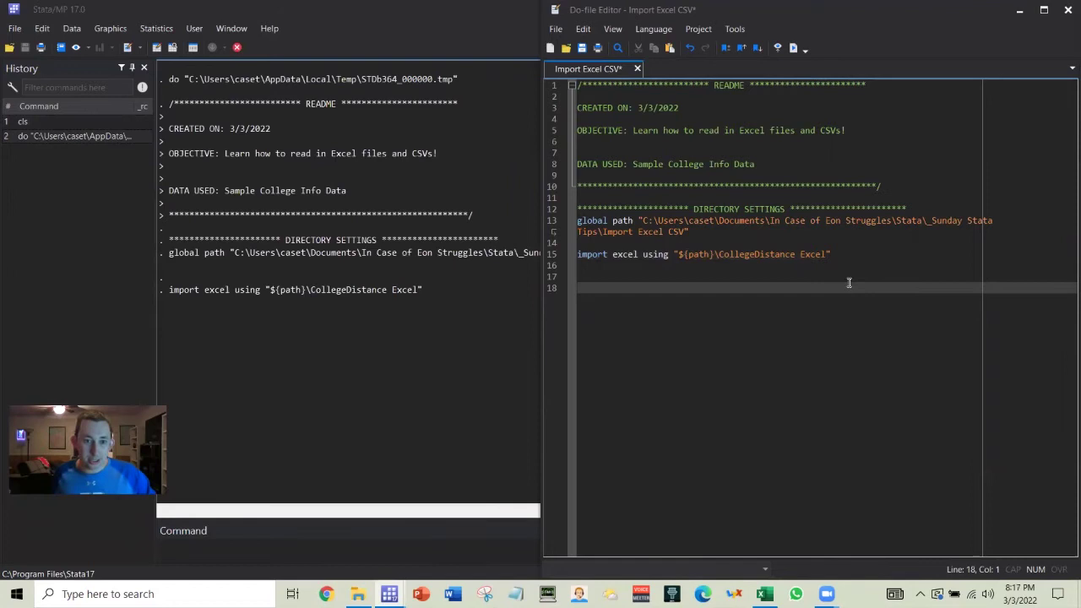
left_click(1019, 12)
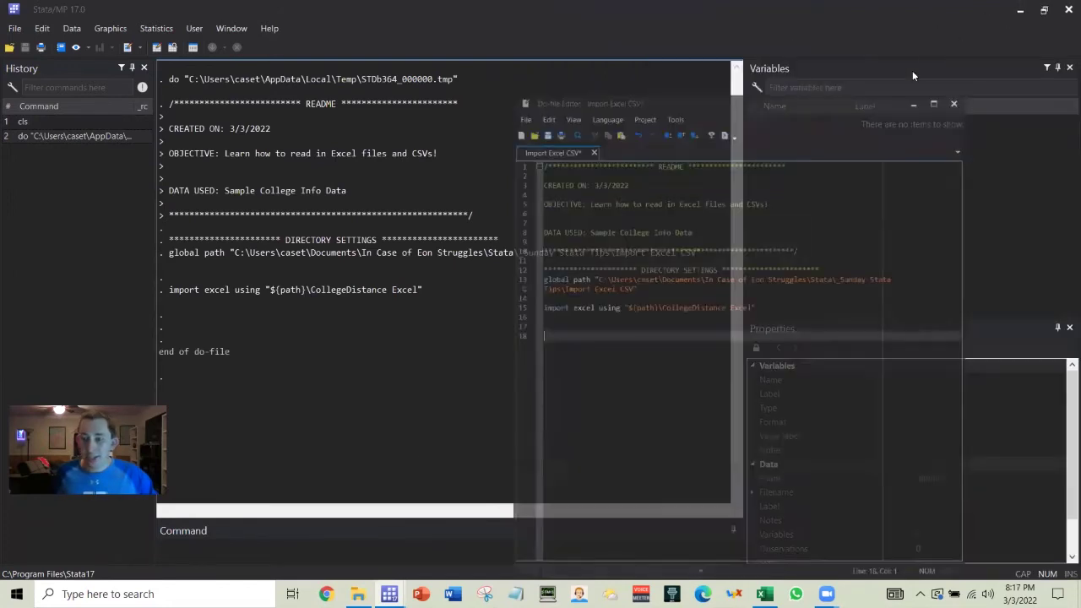
left_click(470, 548)
type("br")
key("Return")
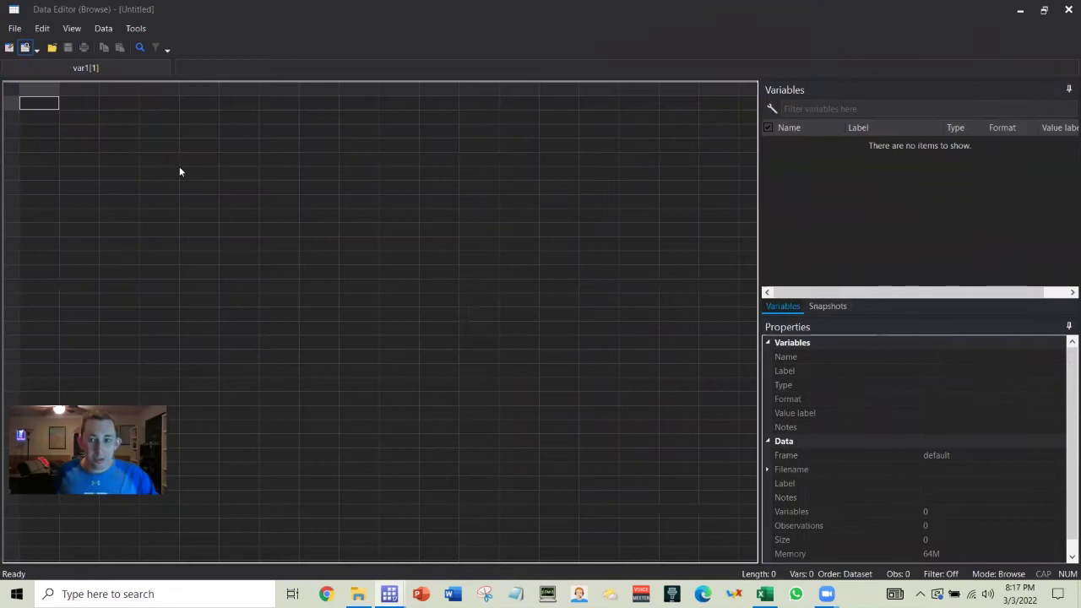
left_click(1068, 10)
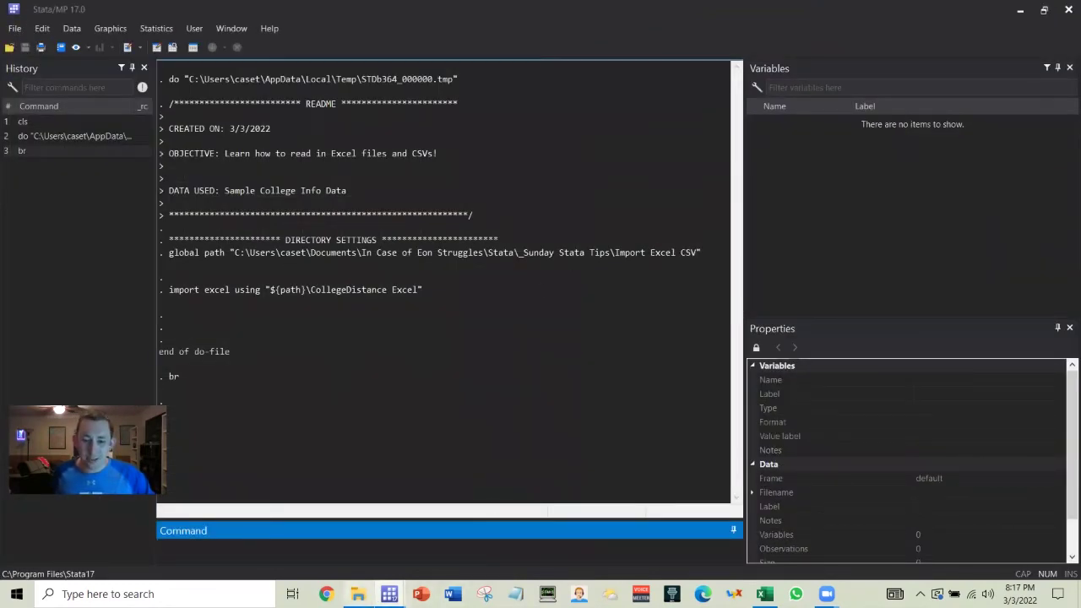
left_click(358, 593)
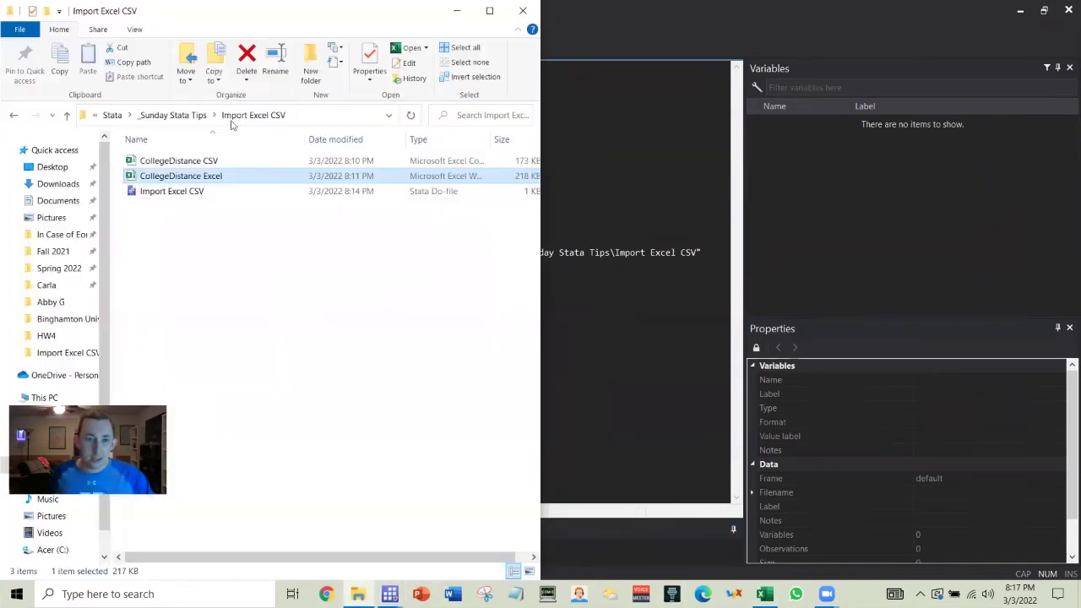
Open CollegeDistance Excel and check its empty README sheet and CollegeDistance data sheet
double_click(213, 177)
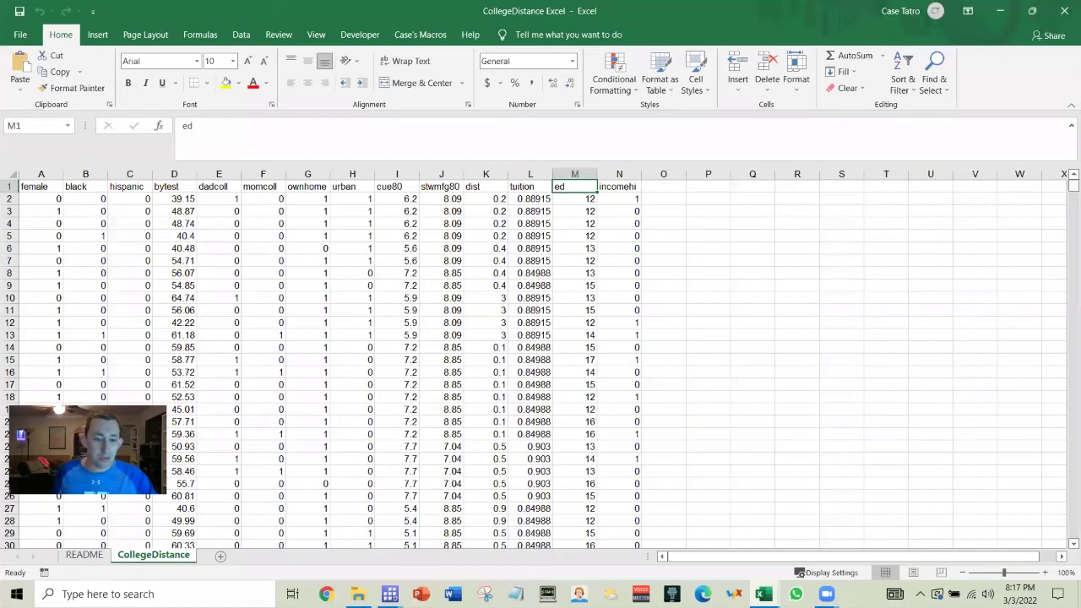
left_click(99, 559)
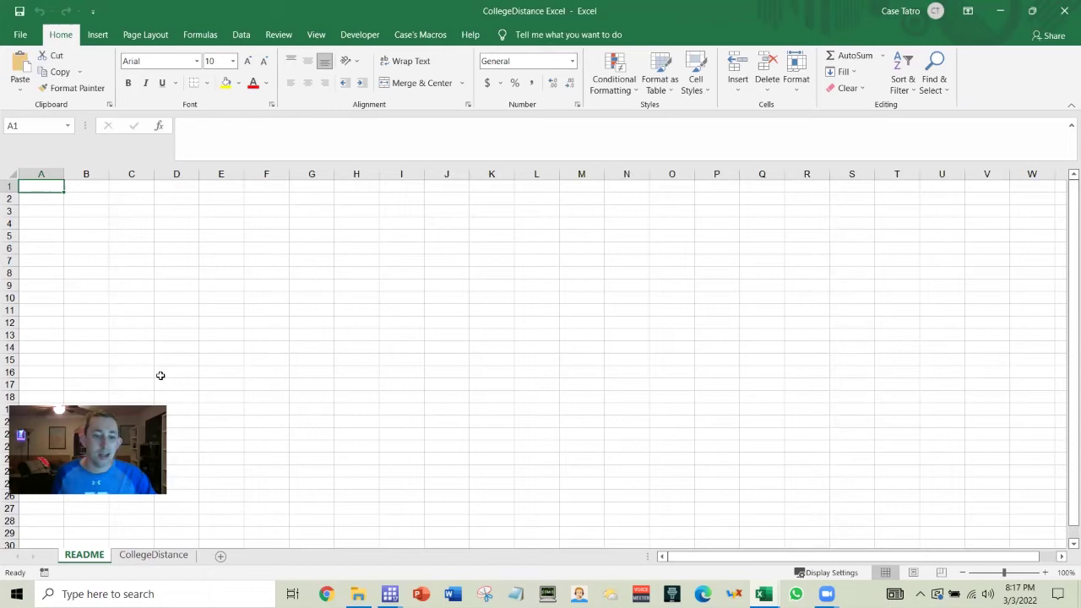
left_click(144, 555)
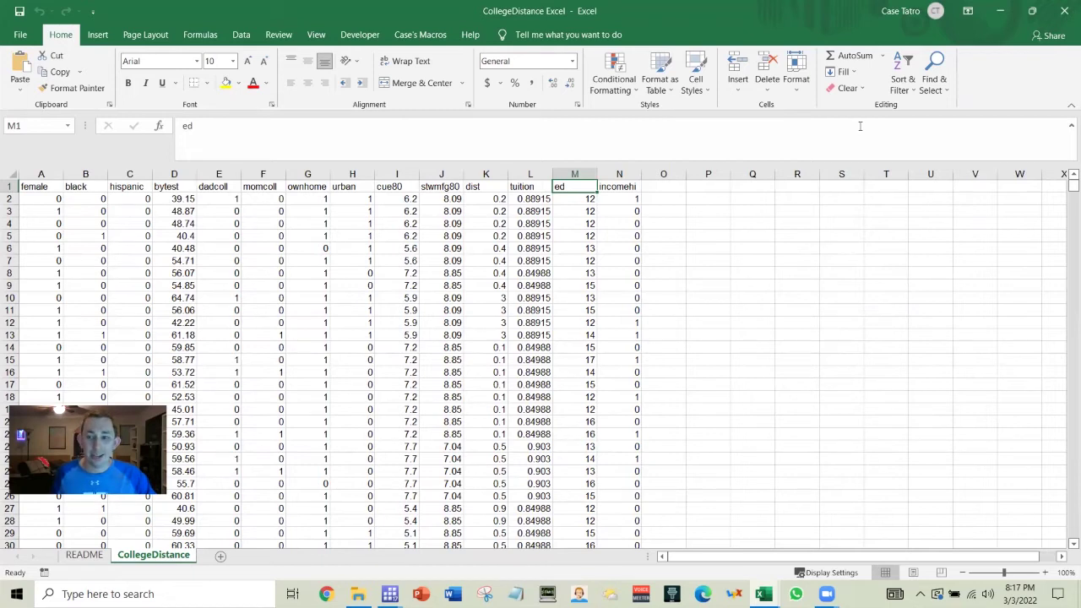
left_click(999, 12)
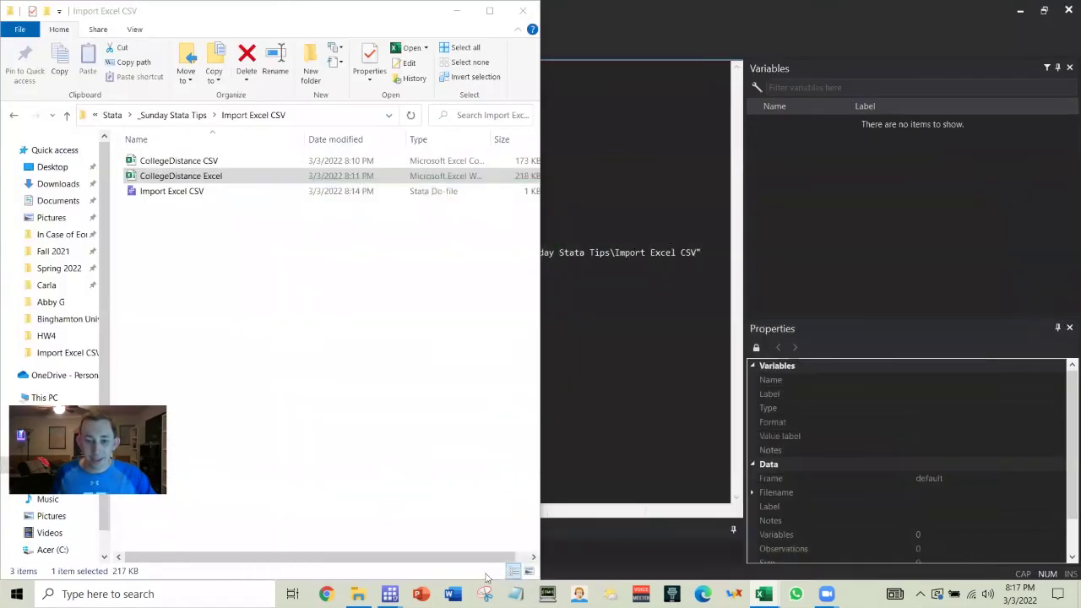
Add sheet("CollegeDistance") clear to the import excel line and run it, loading 14 variables
mouse_move(389, 594)
left_click(471, 538)
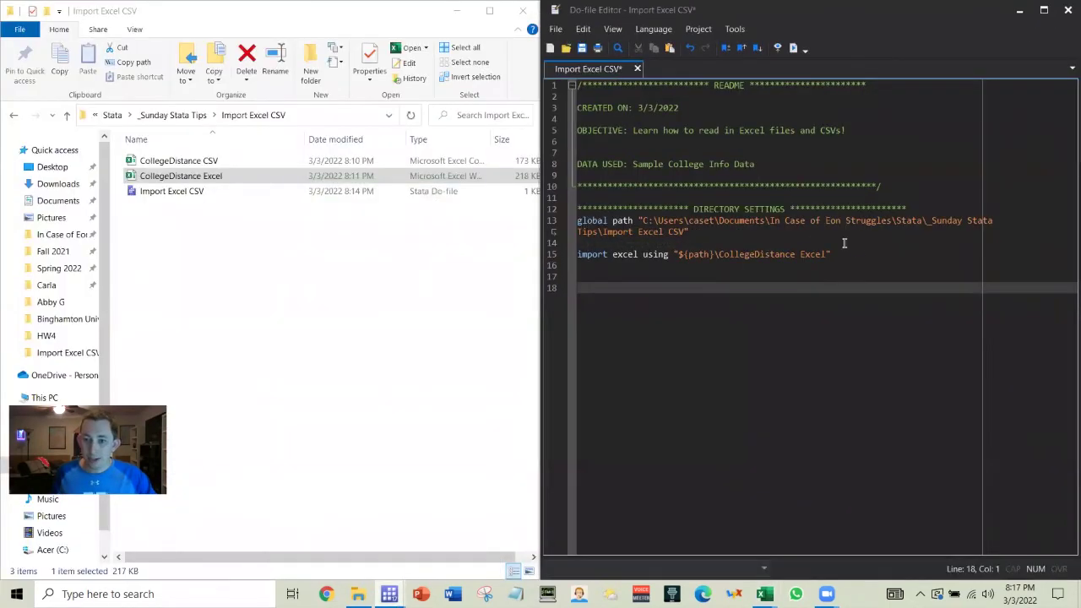
left_click(837, 254)
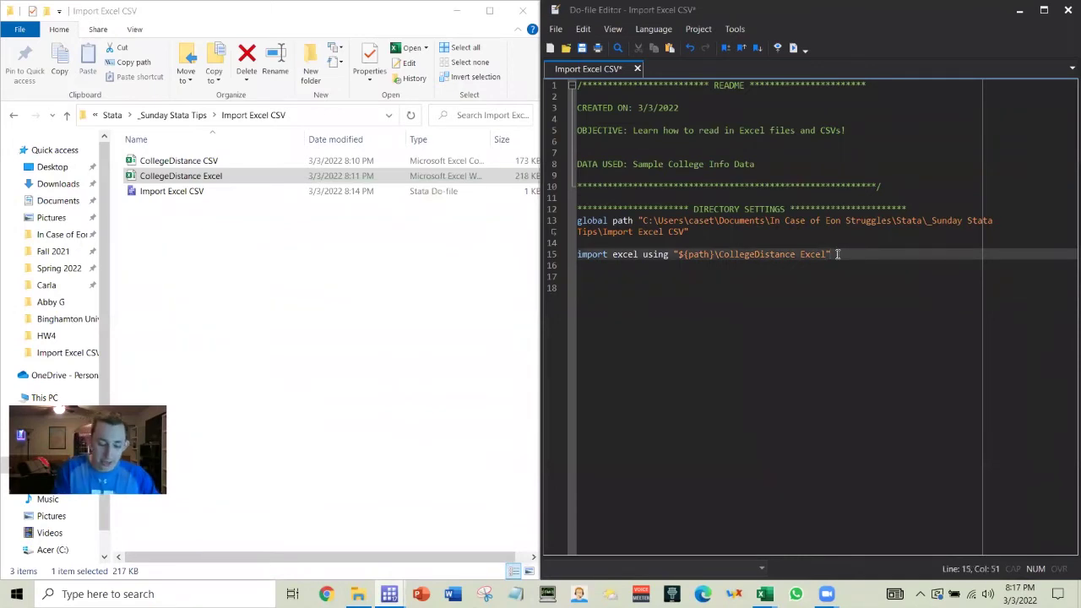
type(", sheet(\"Coll")
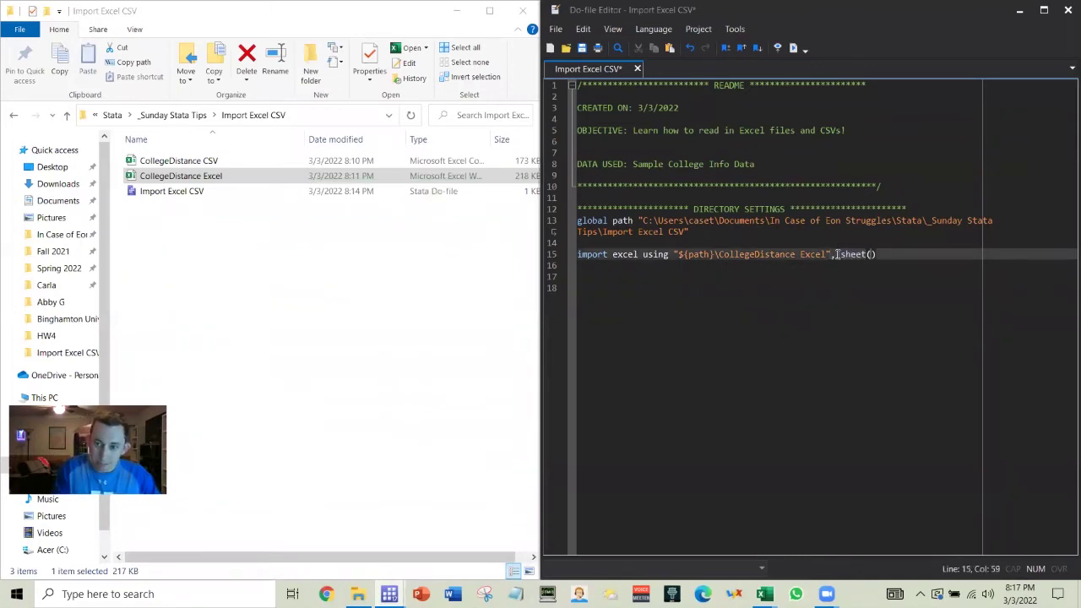
type("egeD")
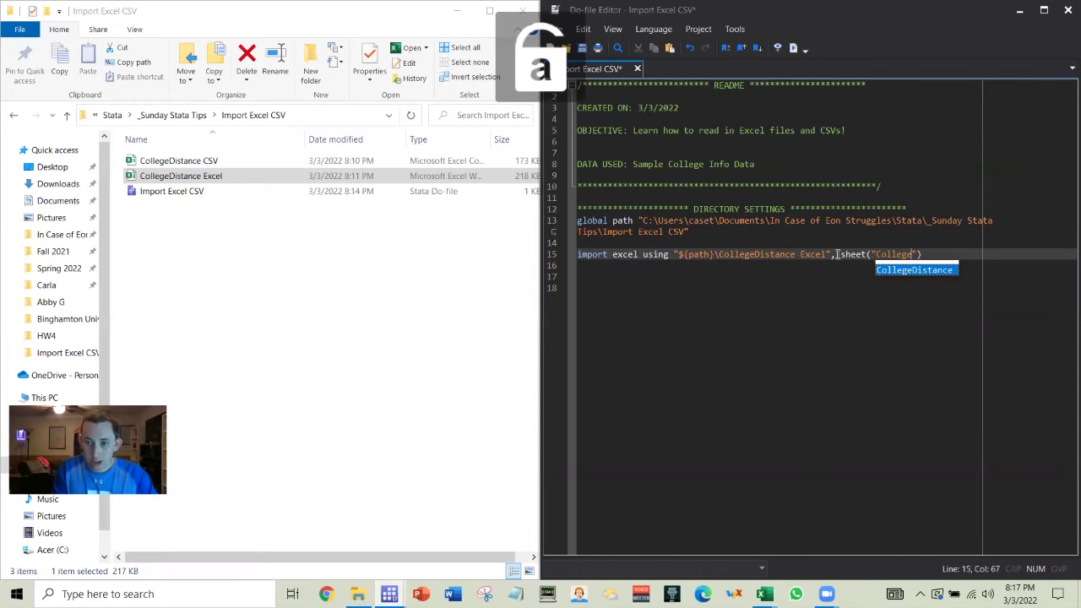
key("Return")
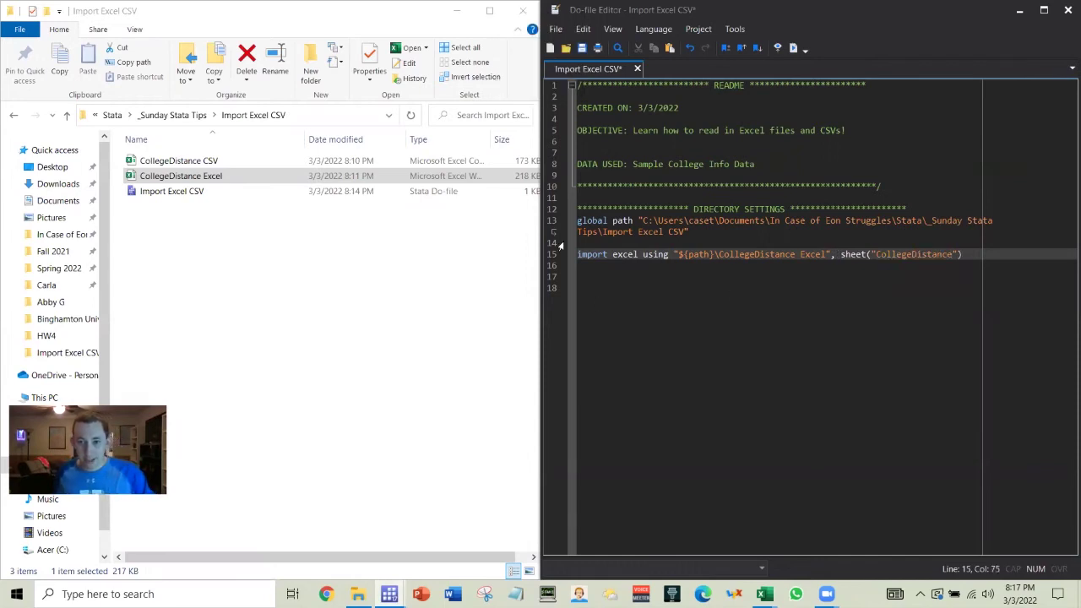
left_click(988, 254)
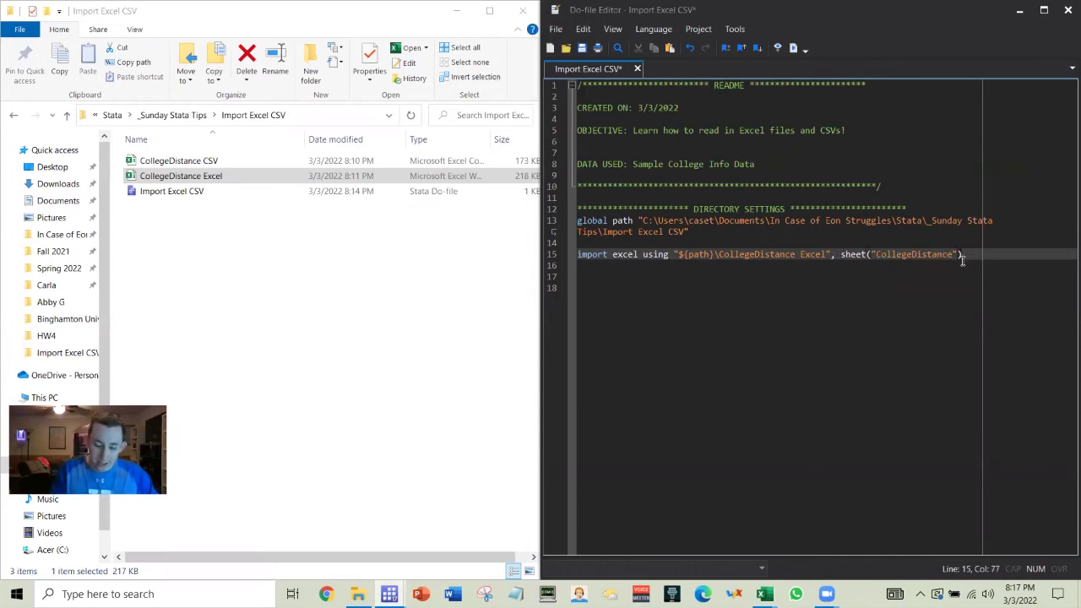
type("clear")
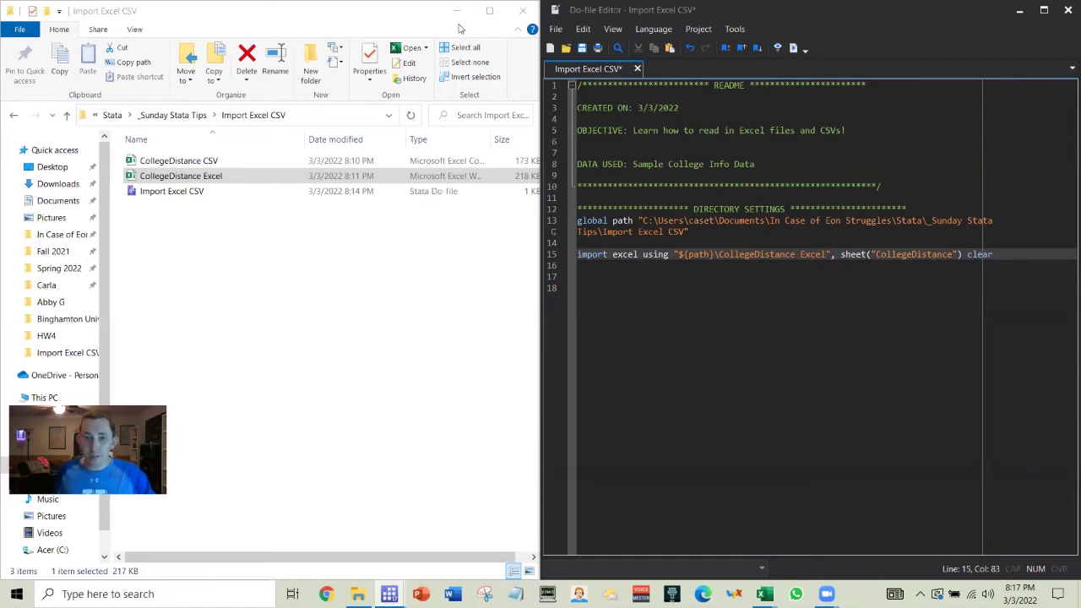
left_click(456, 11)
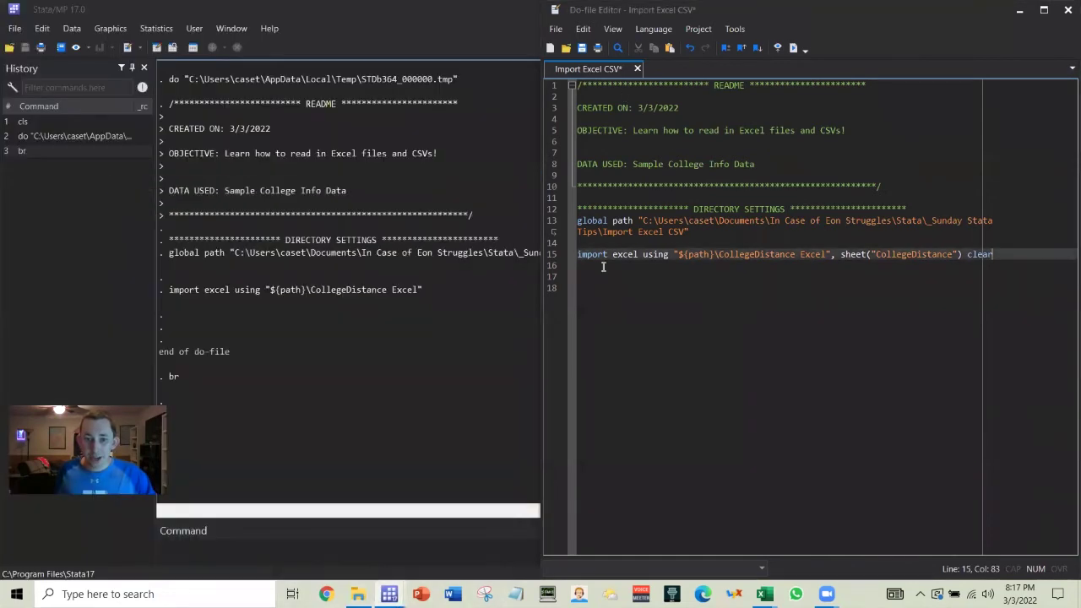
left_click(547, 258)
key("ctrl+d")
Browse the imported data, seeing string variables A–N with the real headers in row 1
left_click(435, 528)
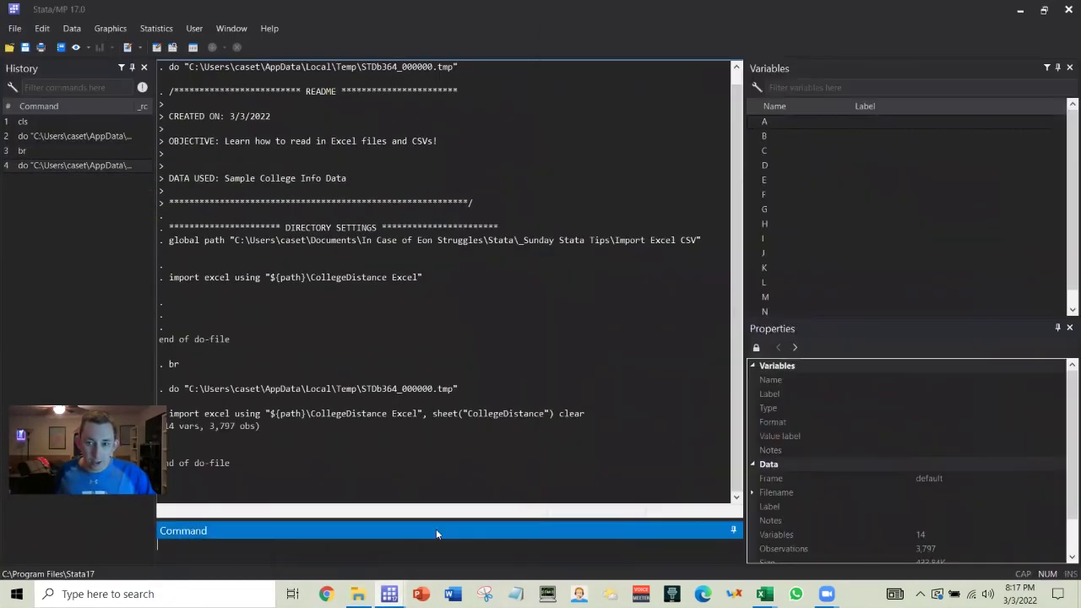
type("br")
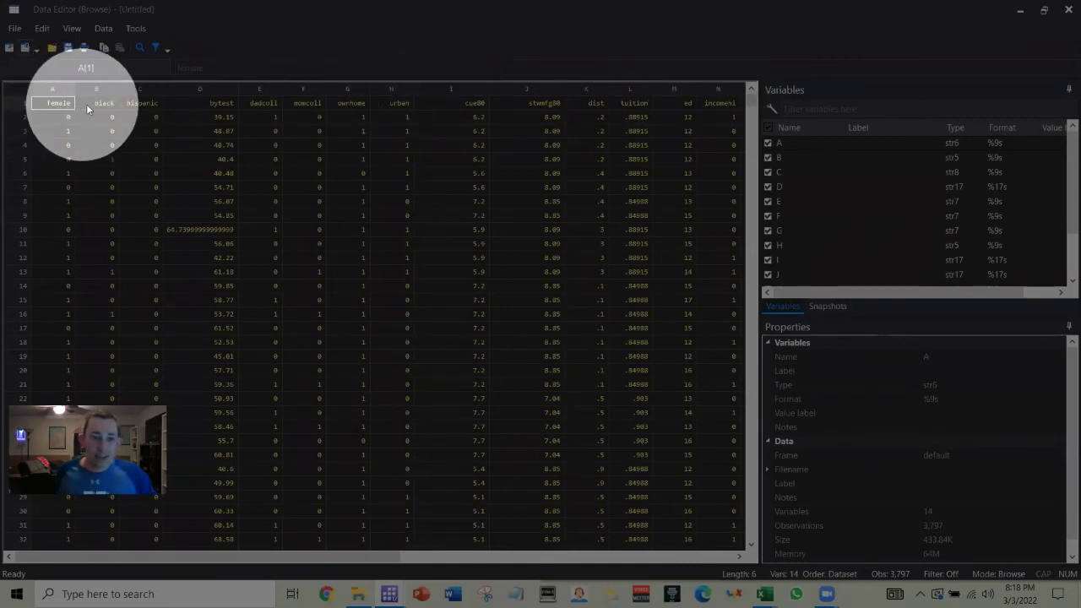
left_click(59, 102)
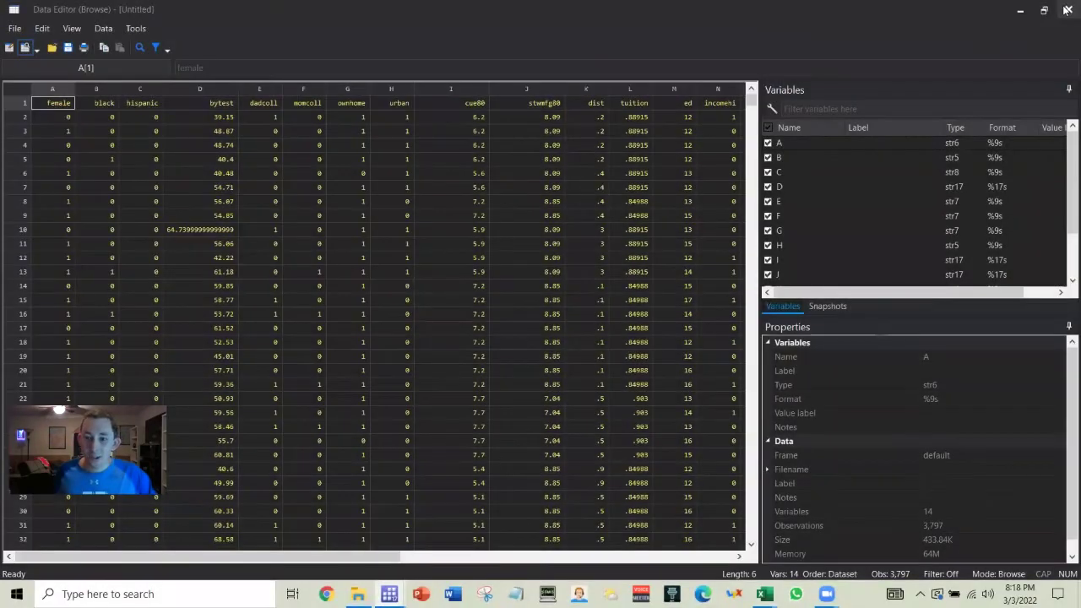
left_click(1066, 10)
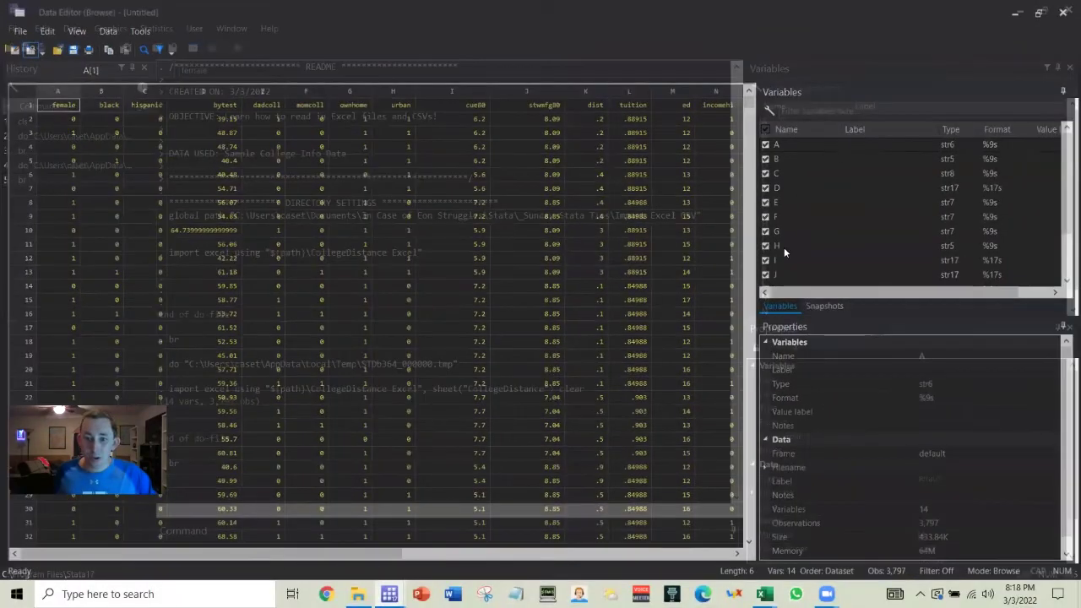
mouse_move(389, 594)
left_click(454, 540)
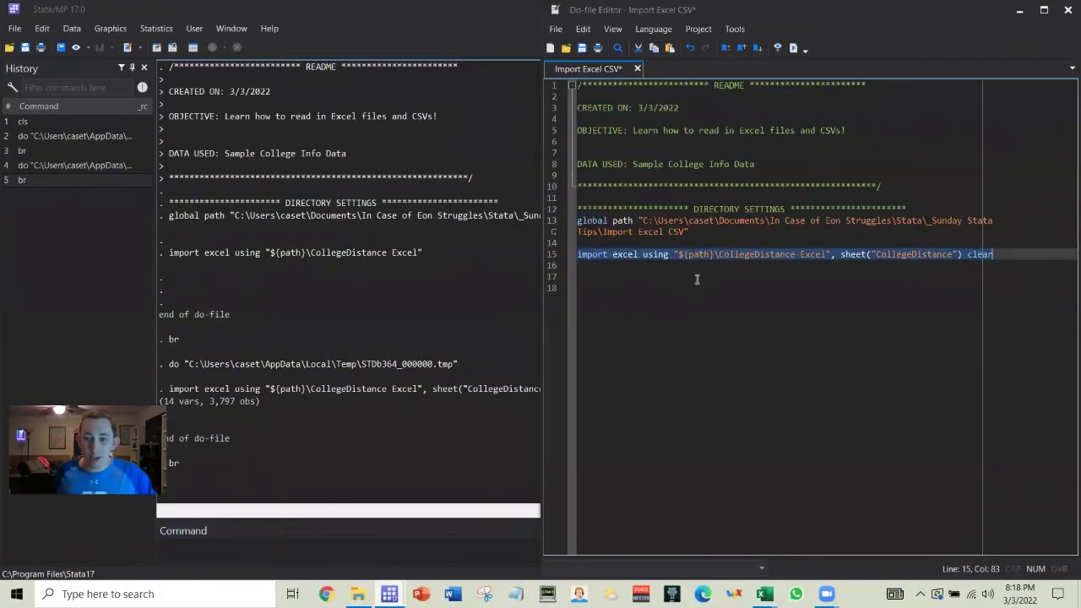
Add firstrow to the import excel line, rerun it, and browse the properly named variables
left_click(969, 255)
type("firstrow")
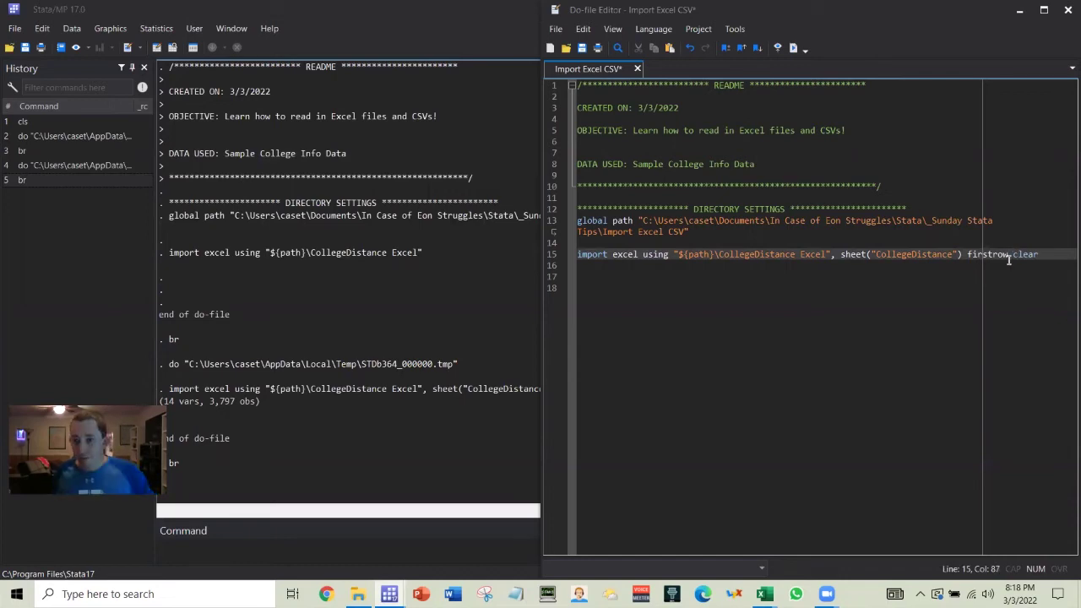
key("ctrl")
key("ctrl")
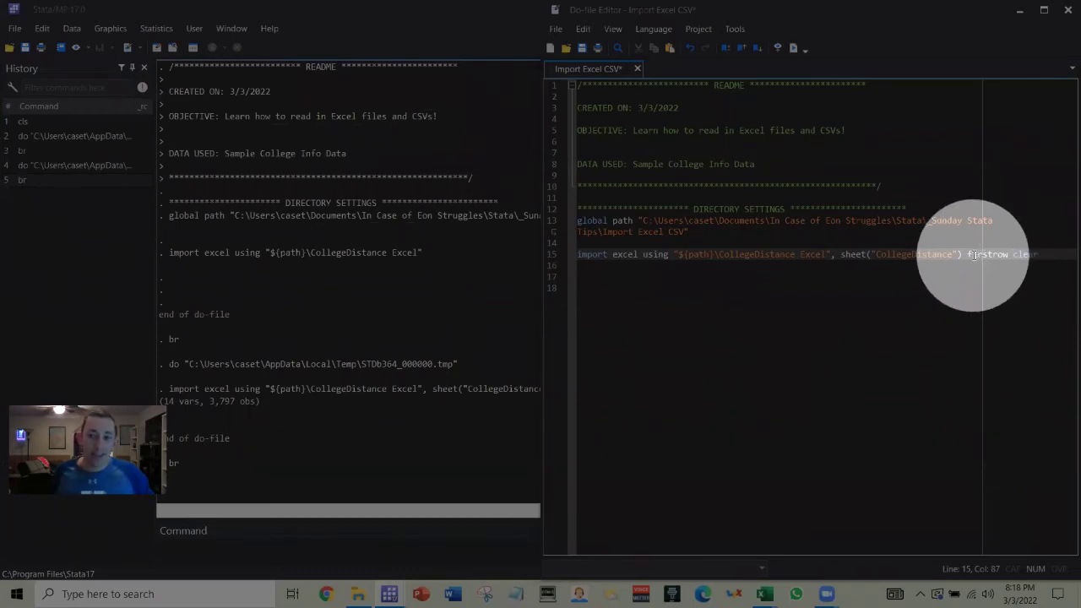
key("ctrl")
key("ctrl")
left_click(549, 263)
key("ctrl+d")
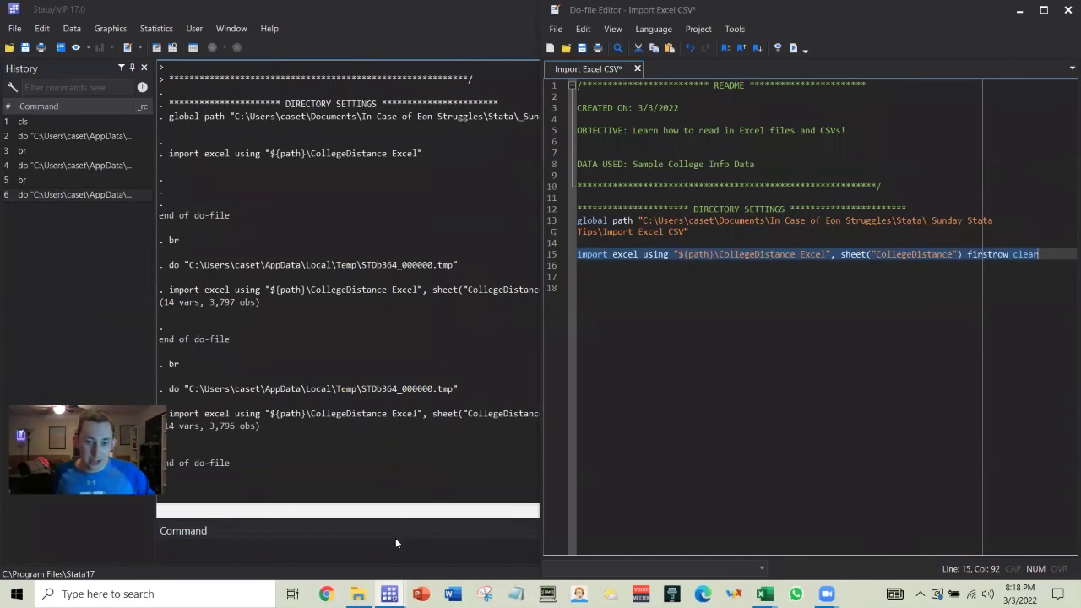
left_click(397, 544)
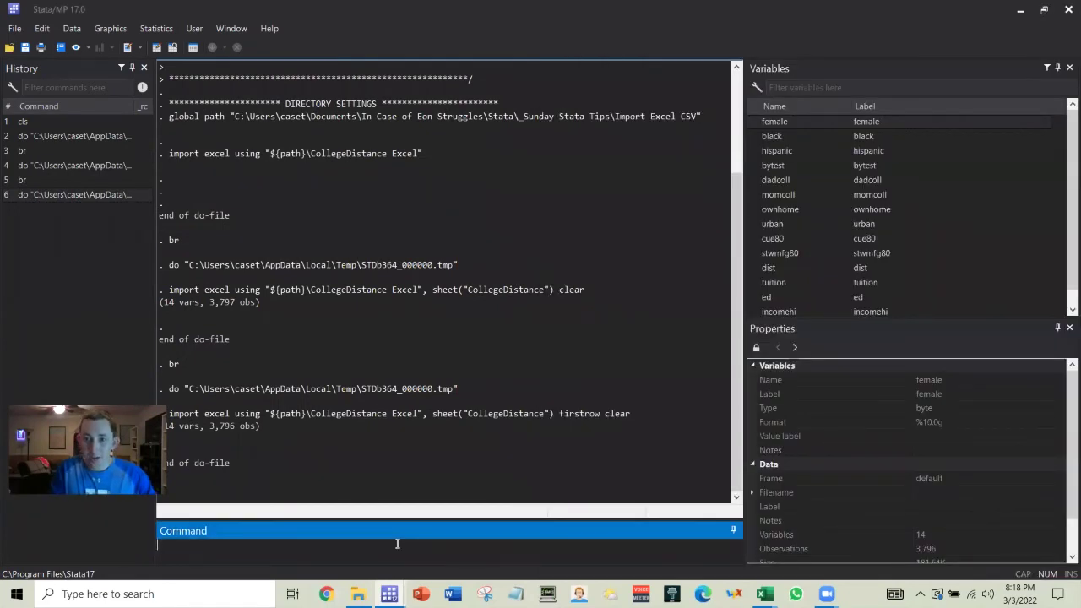
left_click(172, 47)
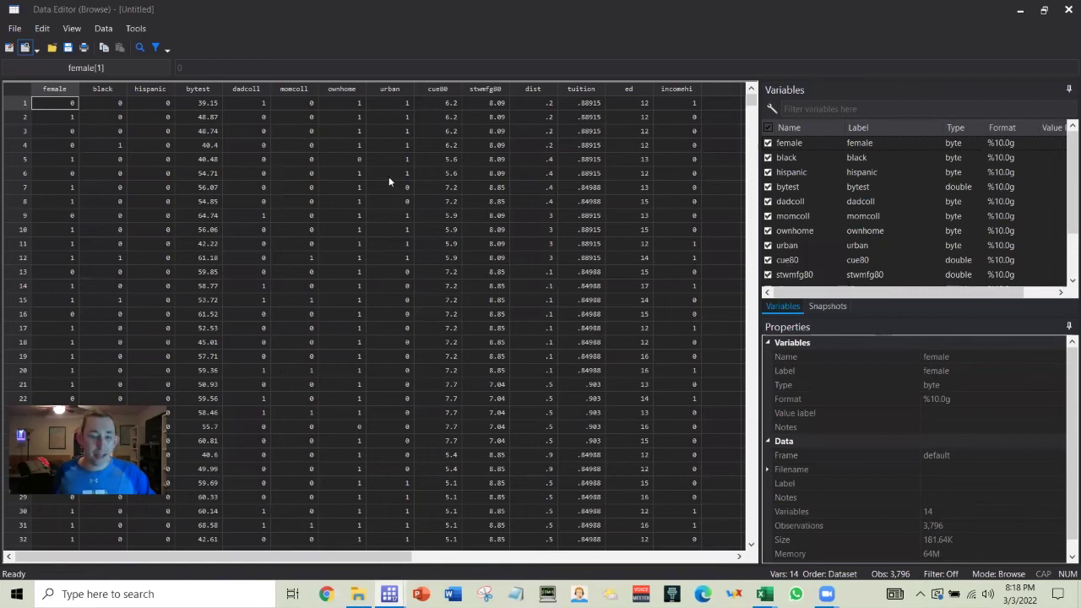
Add an *Excel comment line above the Excel import command
left_click(1050, 10)
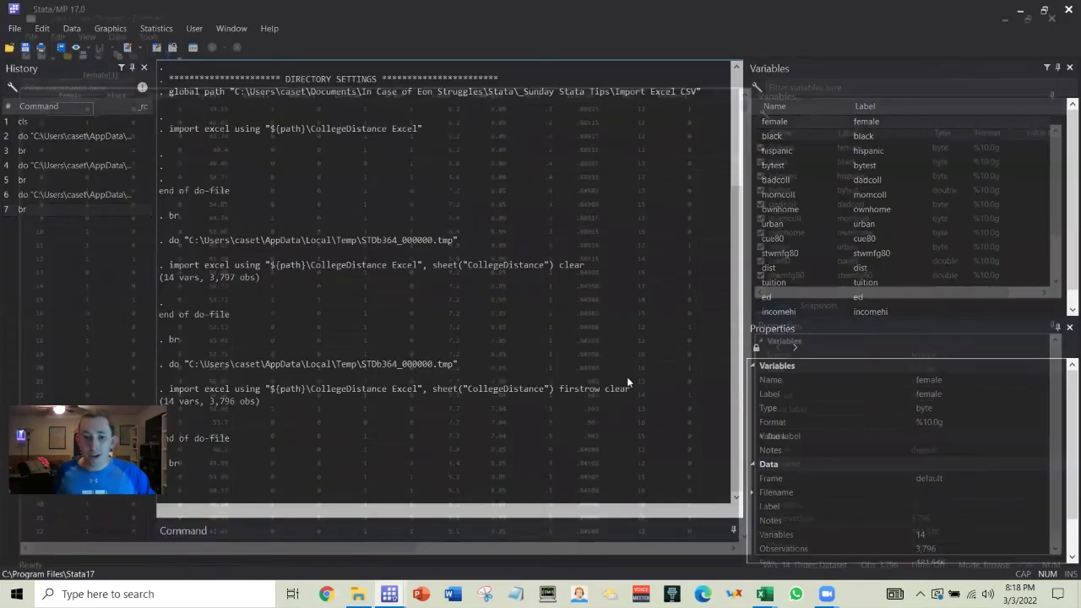
mouse_move(390, 593)
left_click(494, 536)
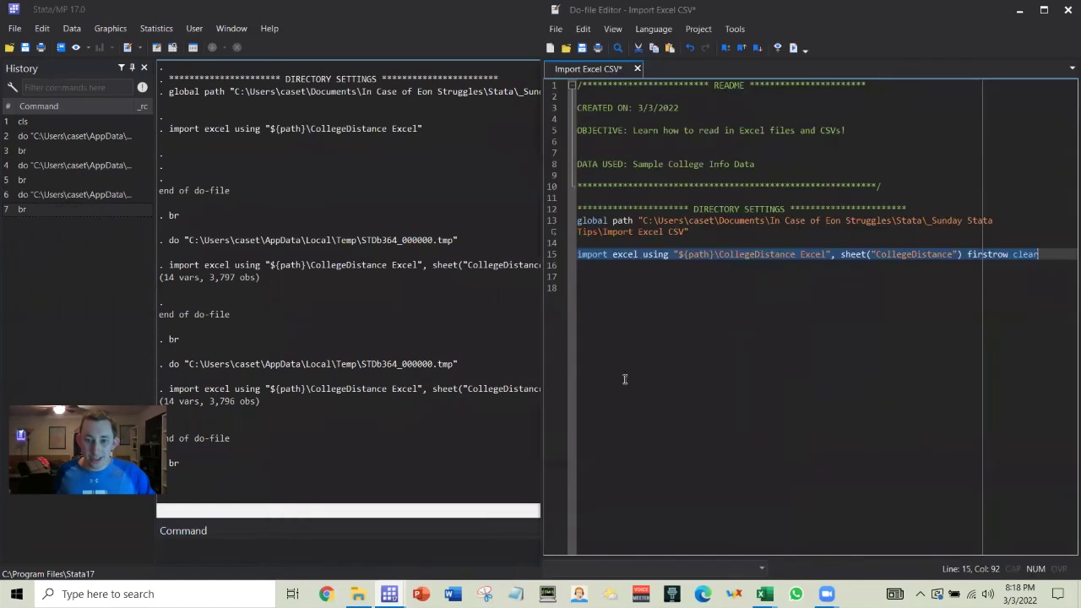
left_click(634, 265)
left_click(614, 244)
key("Return")
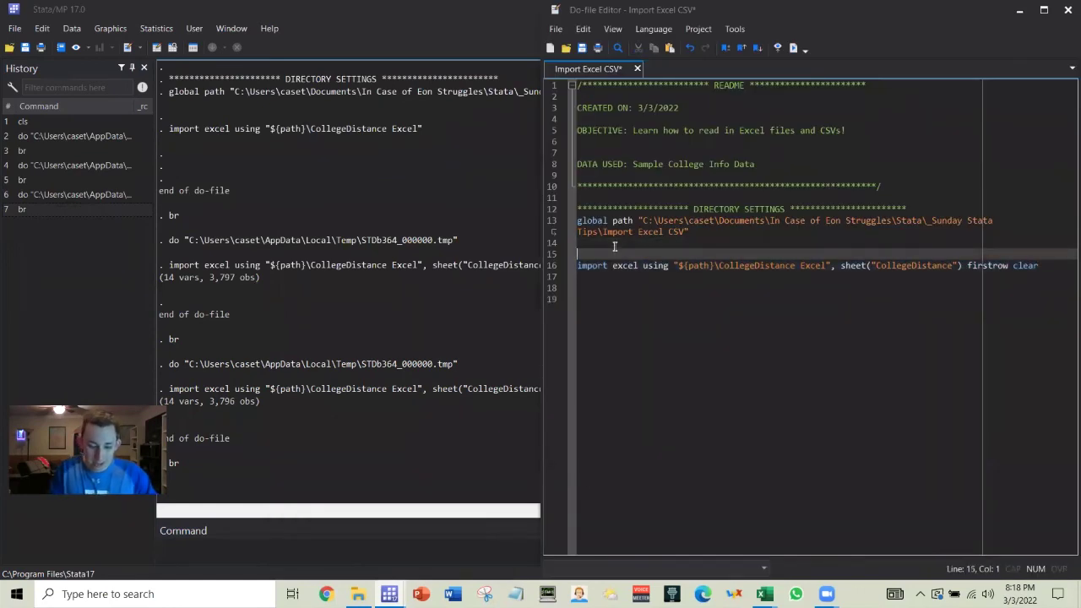
type("*E")
key("Caps_Lock")
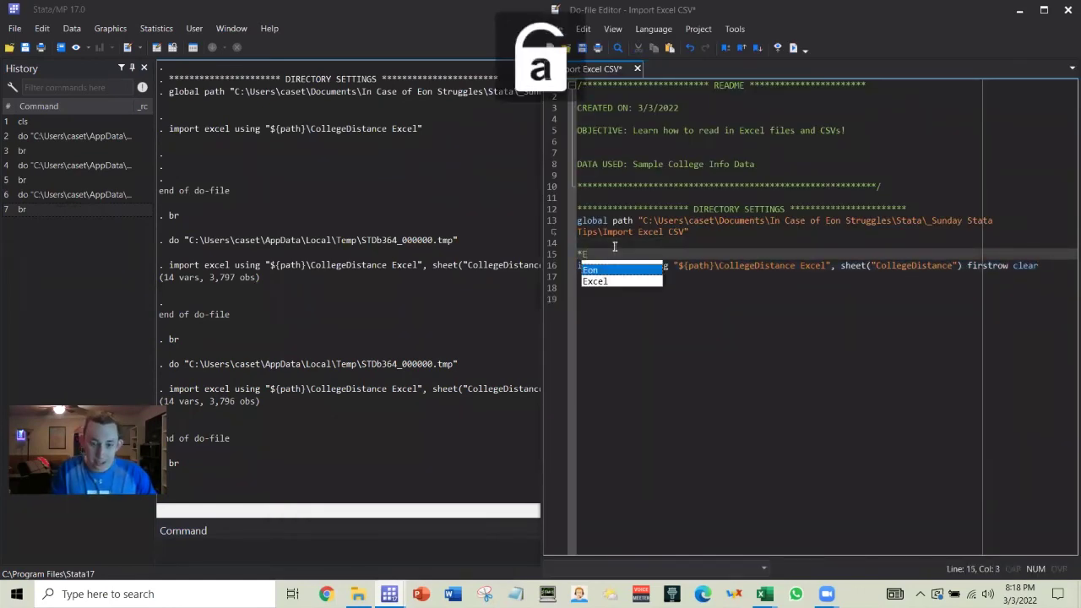
type("xcel")
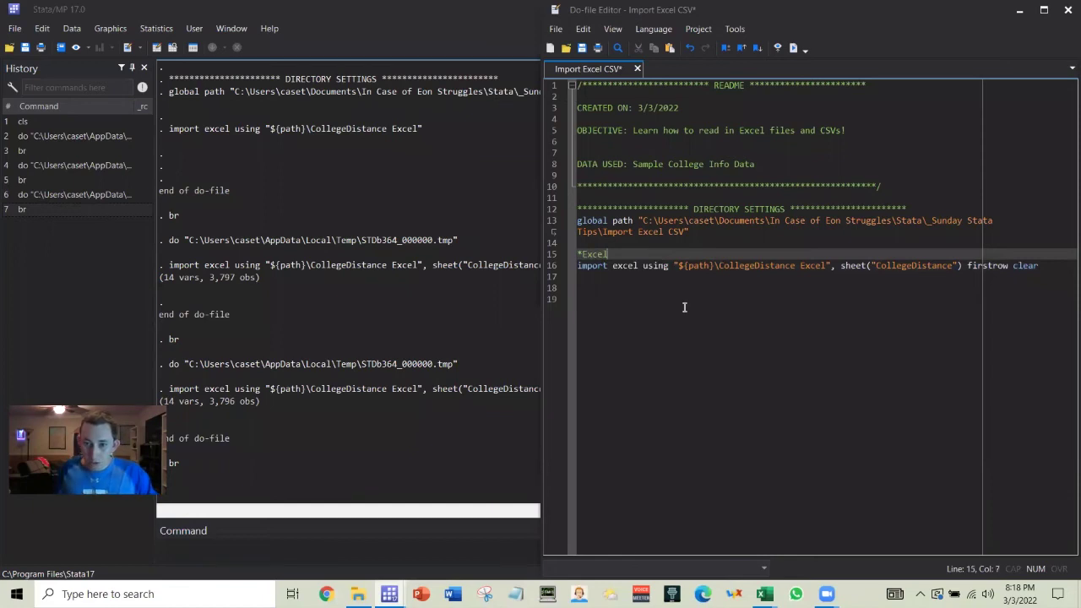
Add a *CSV comment line below the Excel import section
left_click(674, 298)
key("Up")
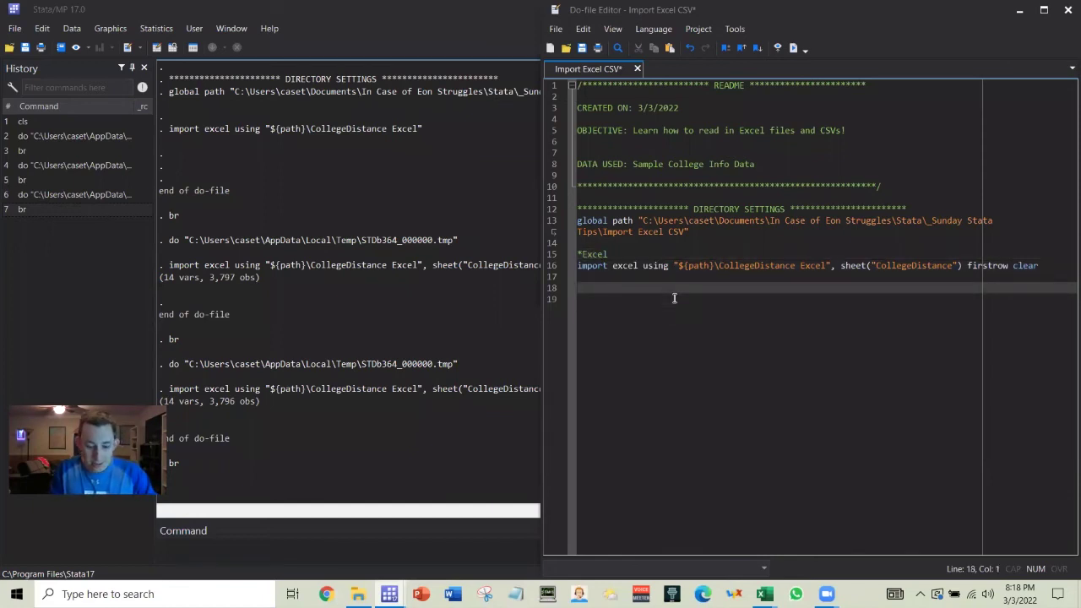
type("*")
key("Caps_Lock")
type("CSV")
key("Caps_Lock")
type("s")
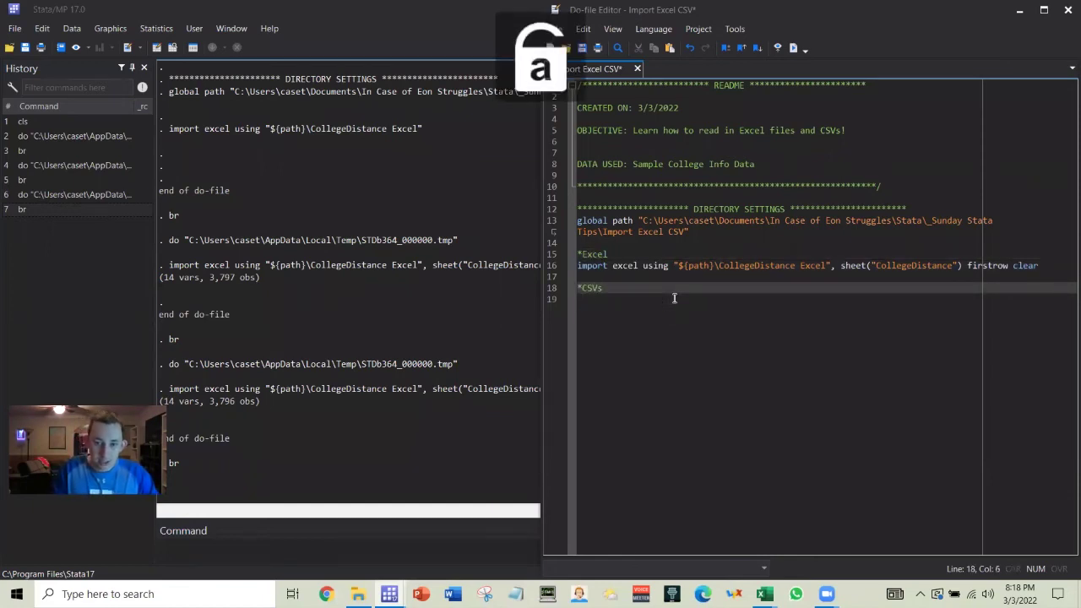
key("Return")
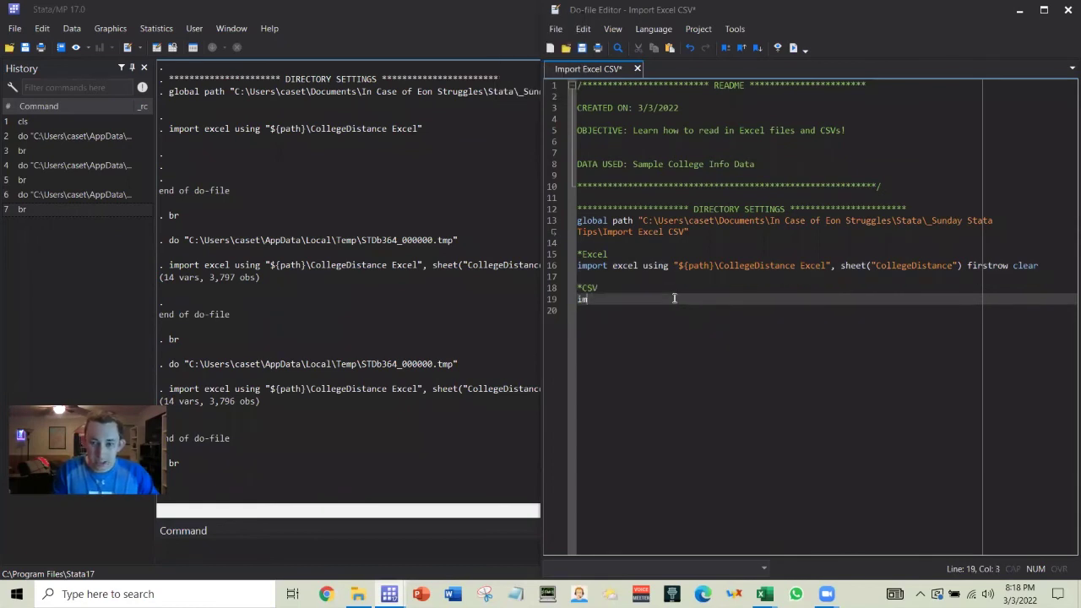
Write import delimited using "${path}\CollegeDistance CSV", clear on line 19
type("import delim")
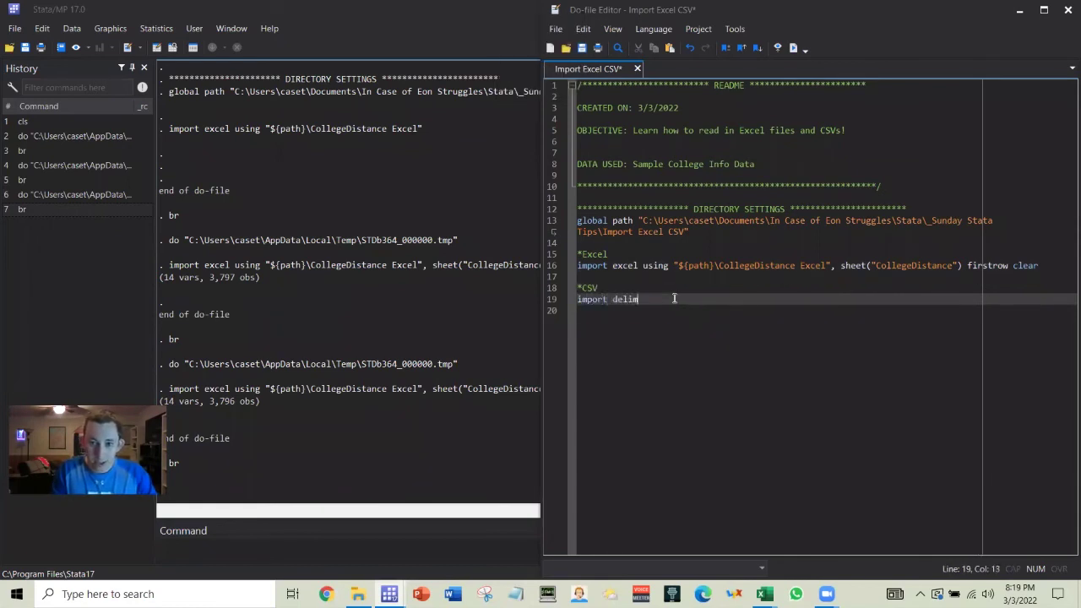
type("ited using")
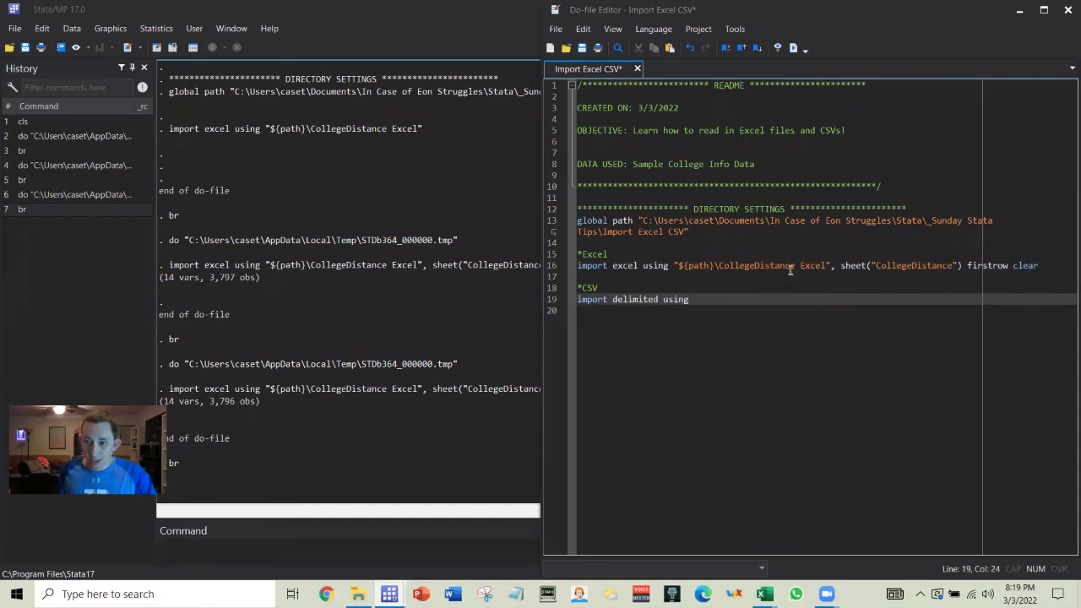
left_click_drag(831, 266, 705, 271)
left_click(678, 265)
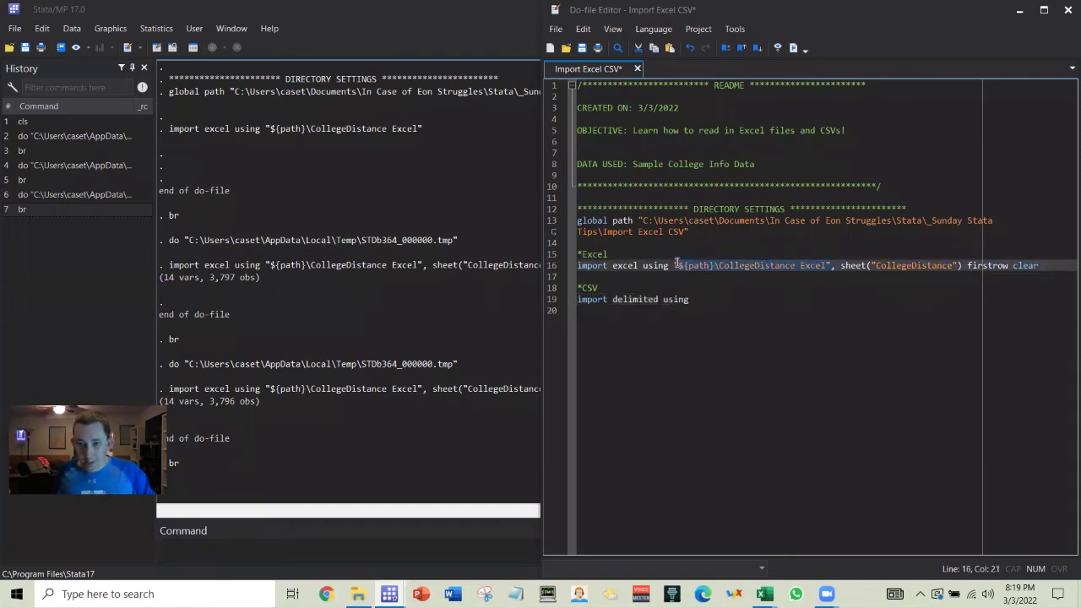
left_click(710, 297)
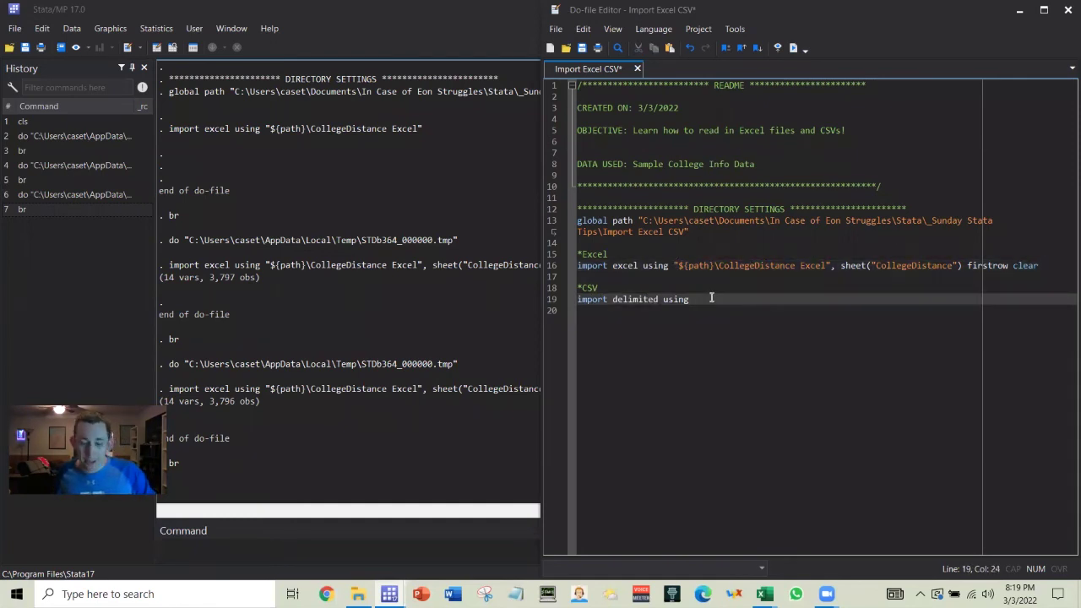
type("\"${path}\\CollegeDistance Excel\"")
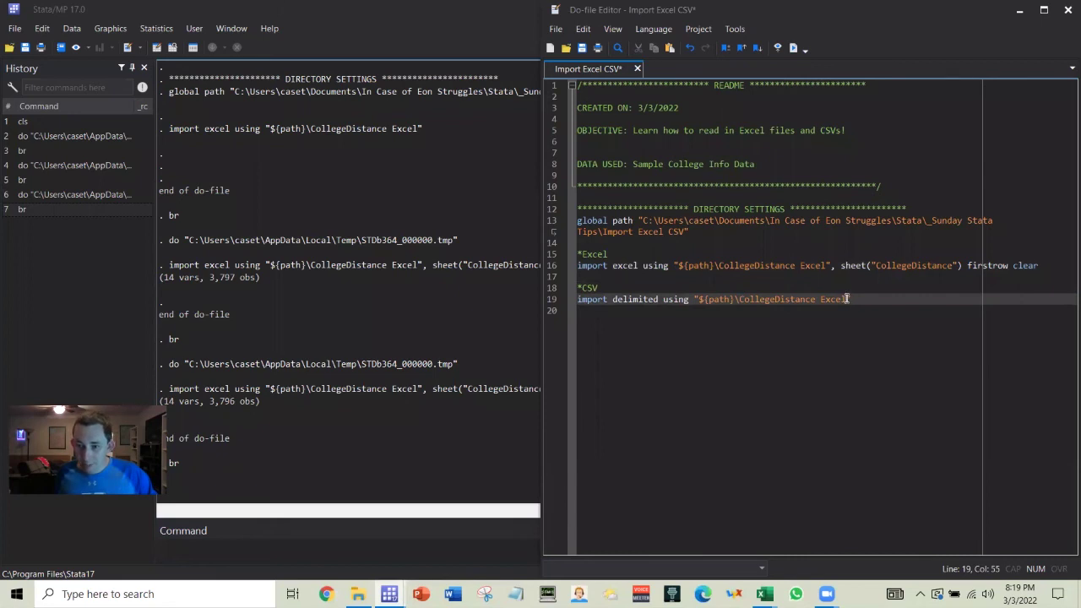
left_click_drag(847, 299, 822, 294)
key("Caps_Lock")
type("CS")
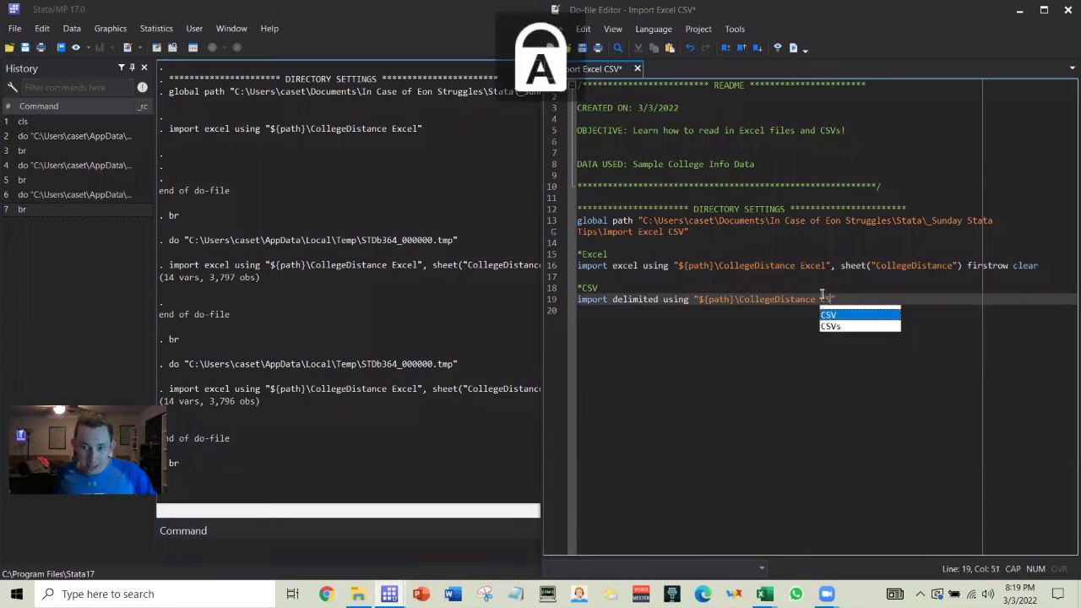
type("V")
key("Caps_Lock")
type("\"")
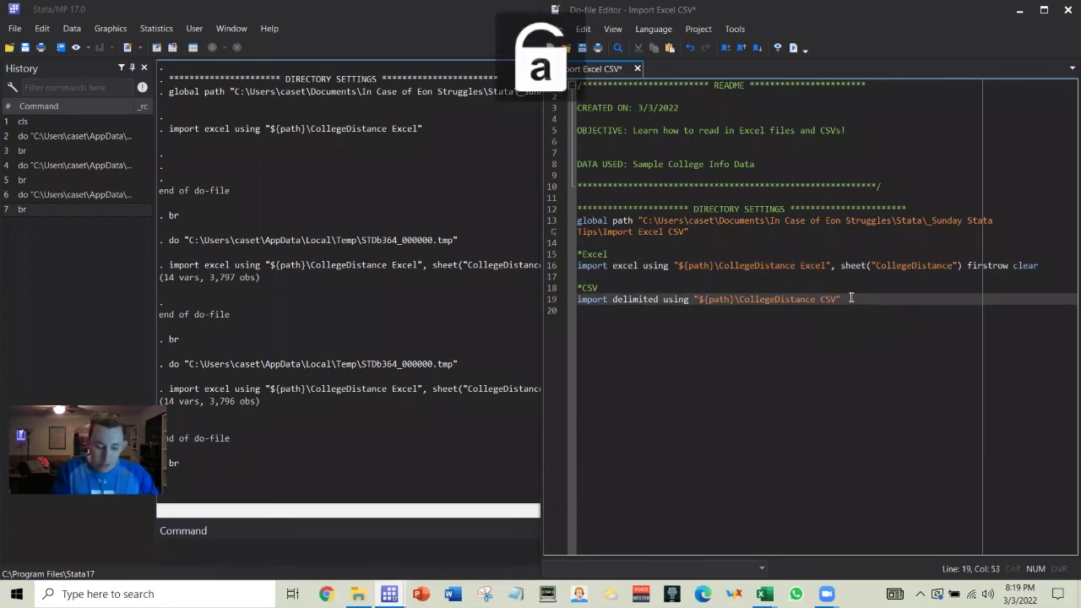
type(",  cl")
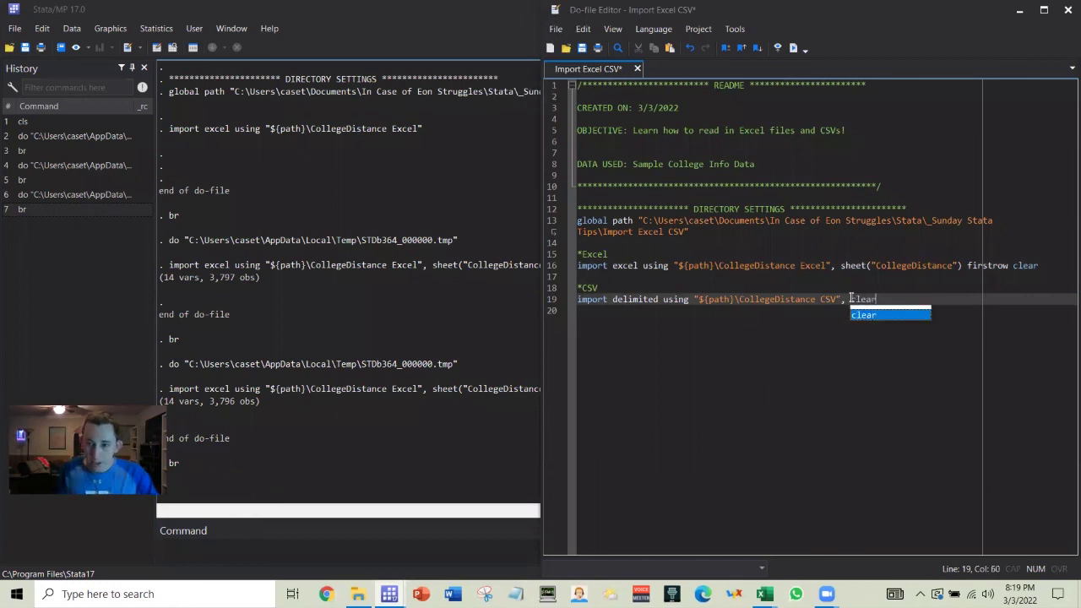
Run the CSV import line and browse its 14 variables and 3,796 observations
left_click(556, 299)
key("ctrl+d")
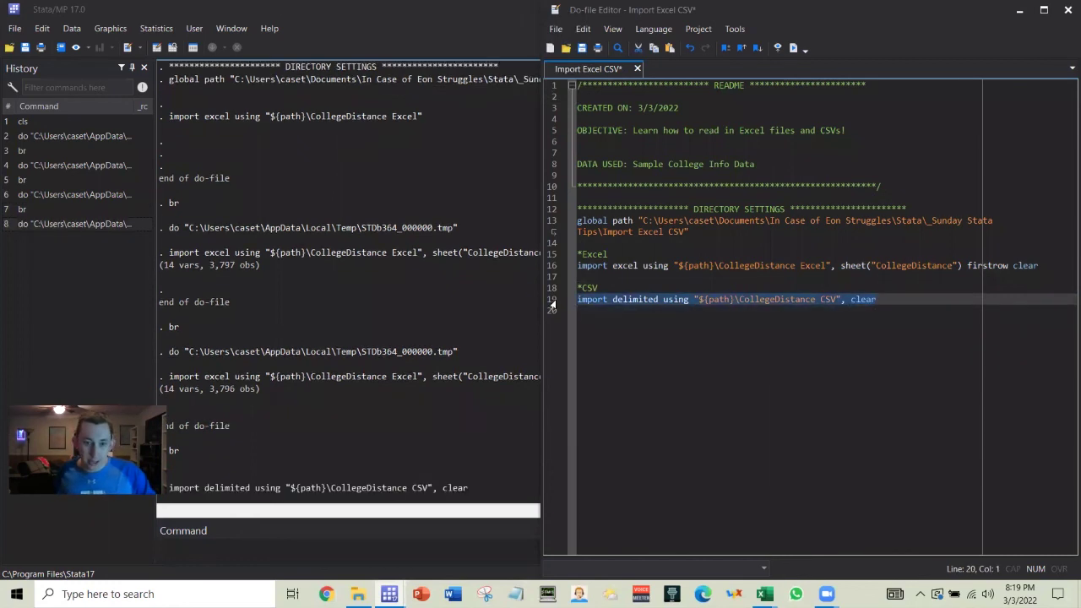
left_click(423, 551)
type("b")
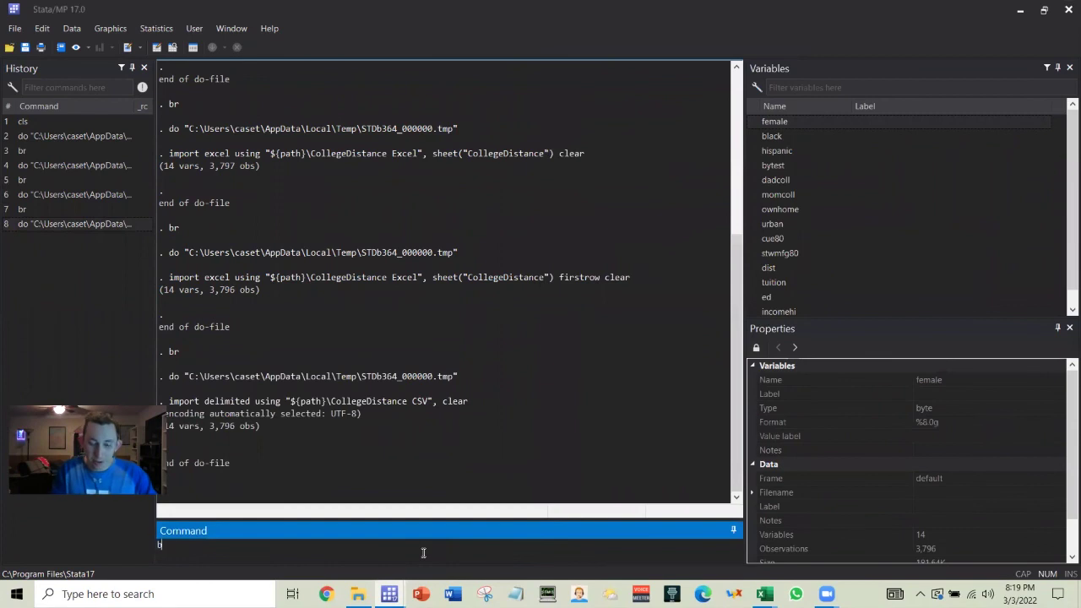
type("r")
key("Return")
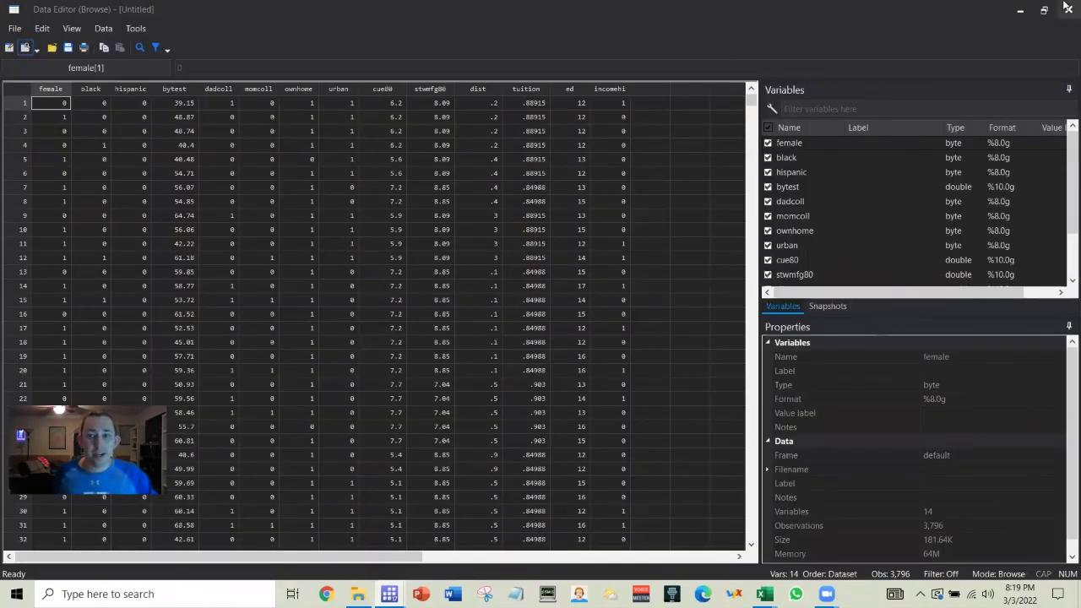
left_click(1022, 10)
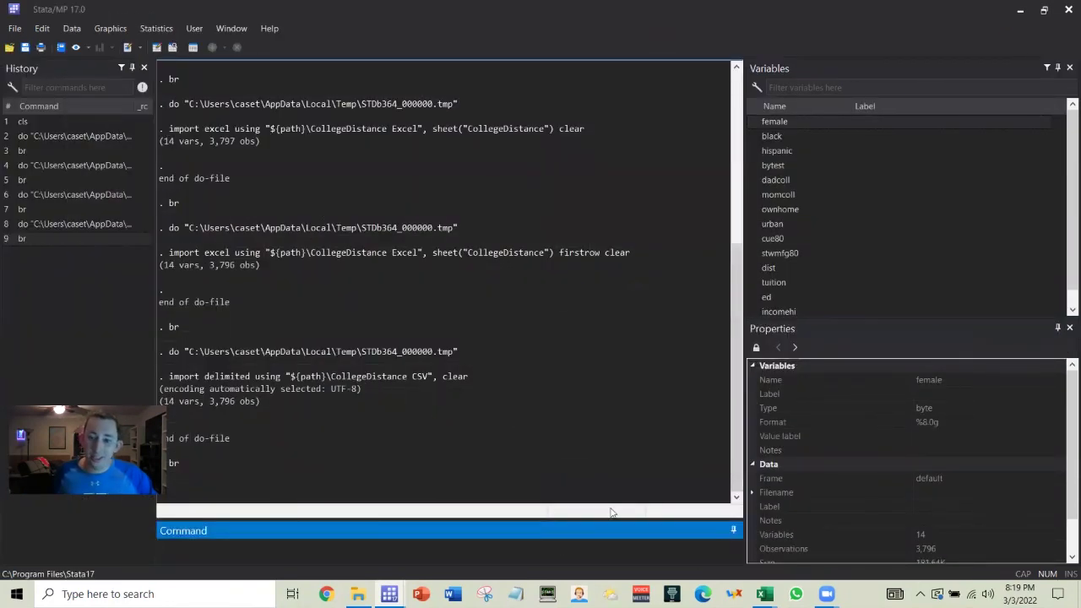
Bring the do-file editor with both Excel and CSV import commands back into view
mouse_move(386, 591)
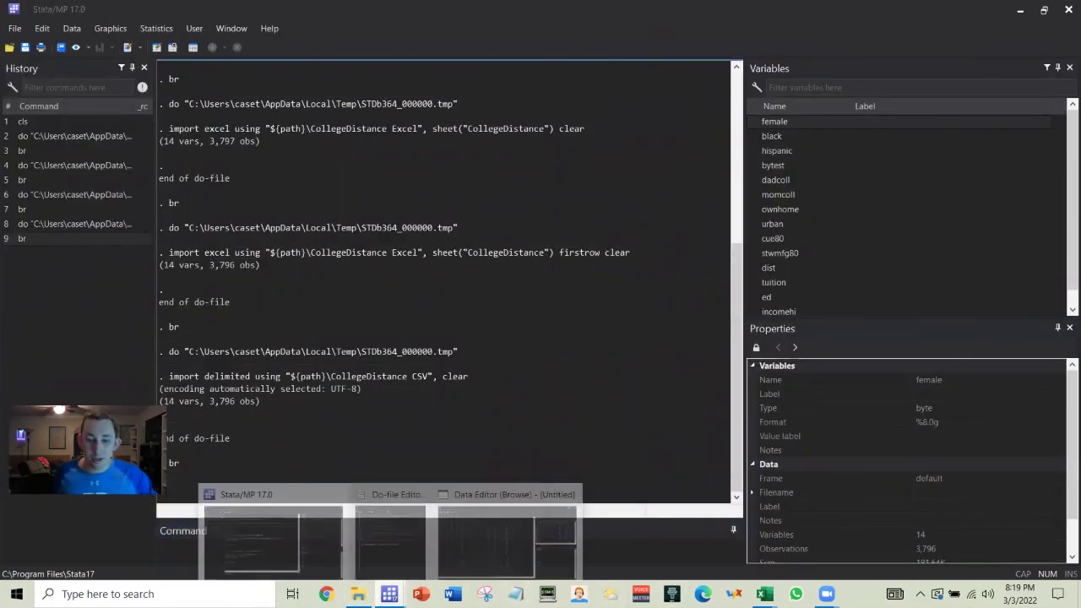
left_click(401, 533)
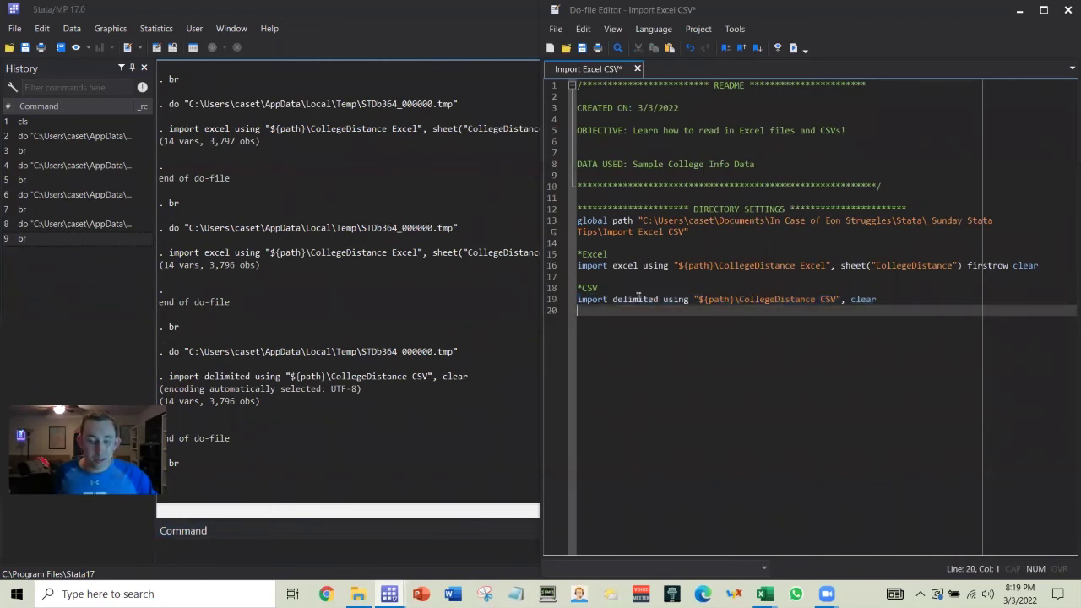